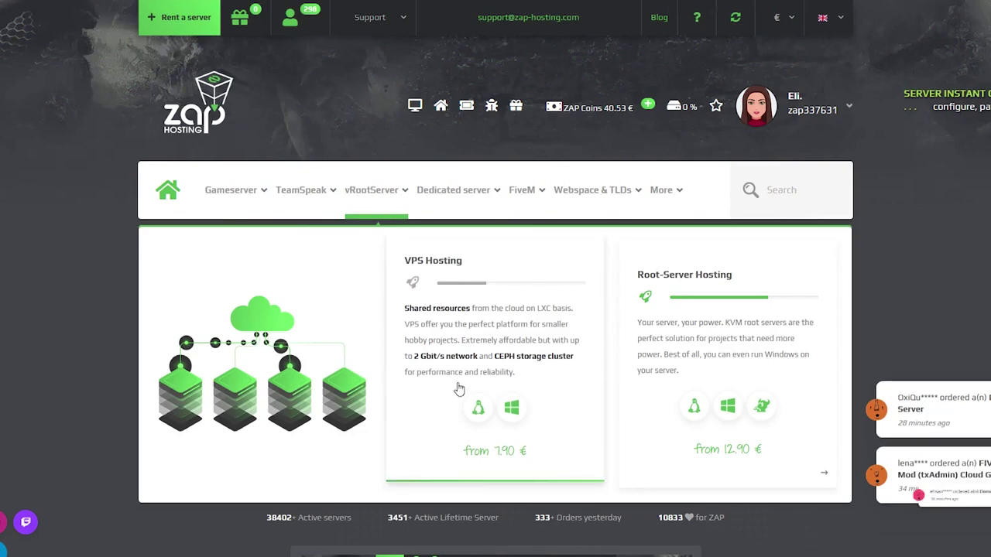
Order a 4-core, 4 GB Windows VPS, redeeming a voucher to cut the price to 12.13 €
left_click(434, 343)
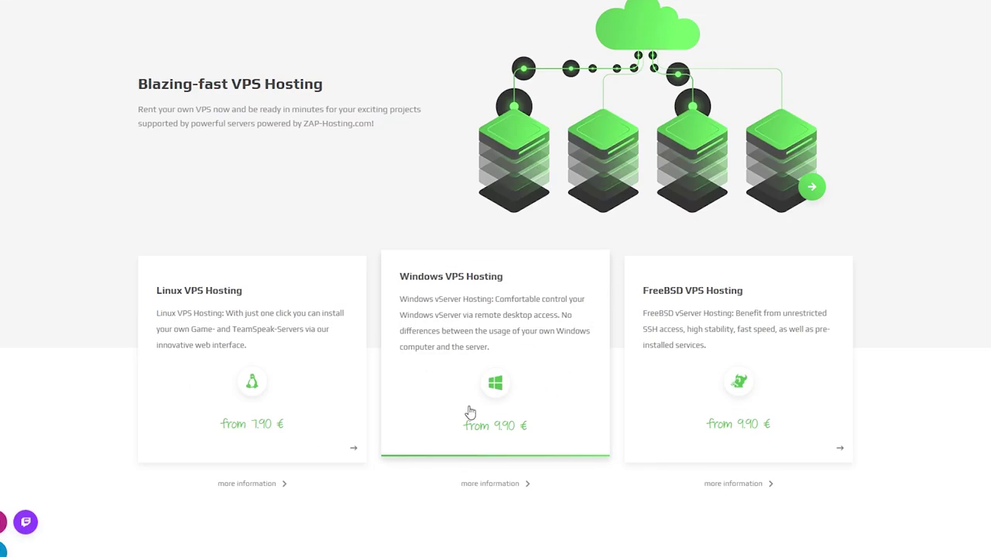
left_click(414, 376)
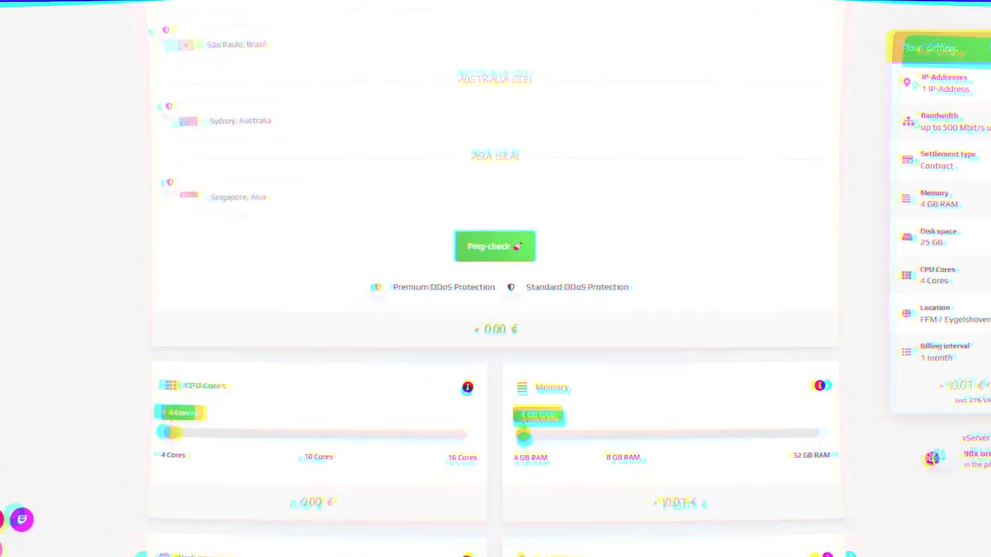
scroll(495, 278, "down", 3)
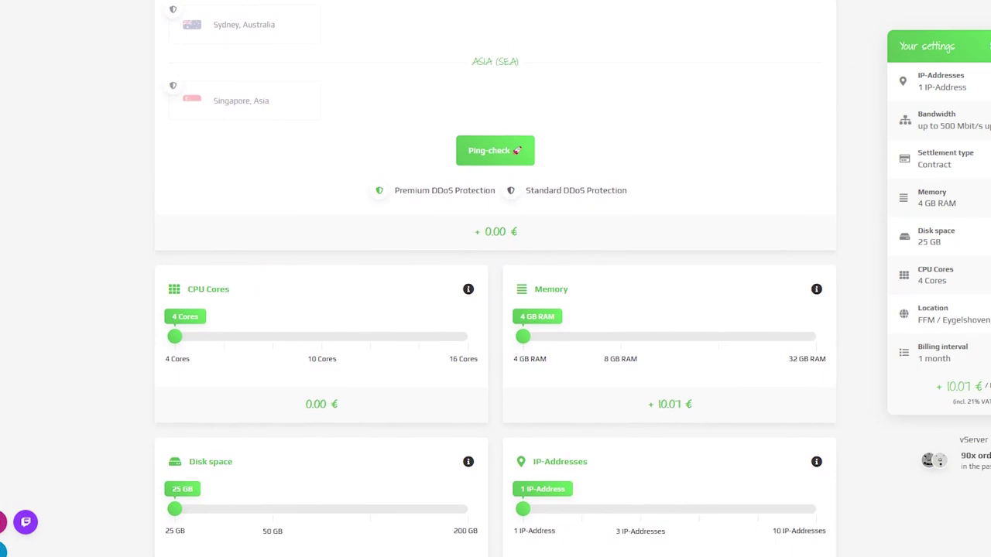
scroll(495, 278, "down", 3)
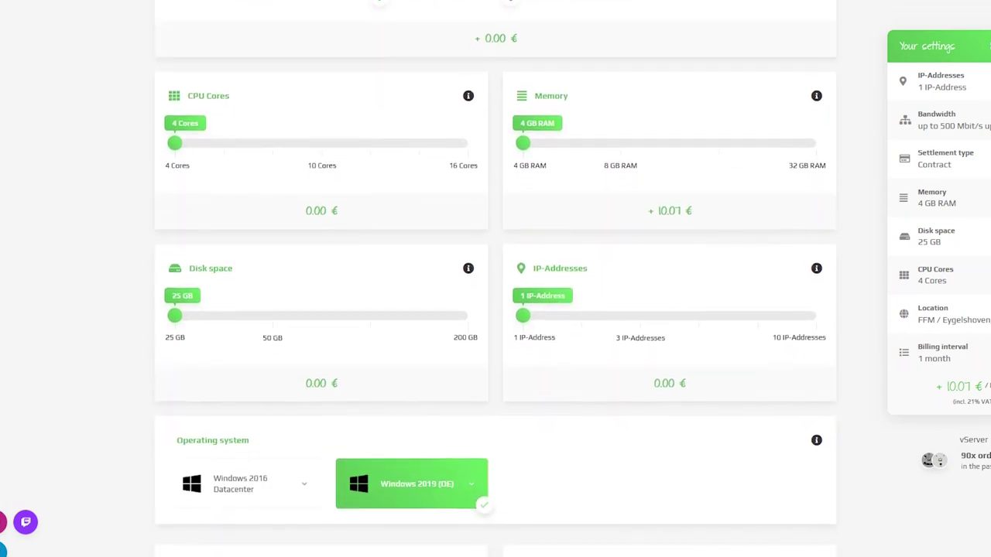
scroll(496, 278, "down", 3)
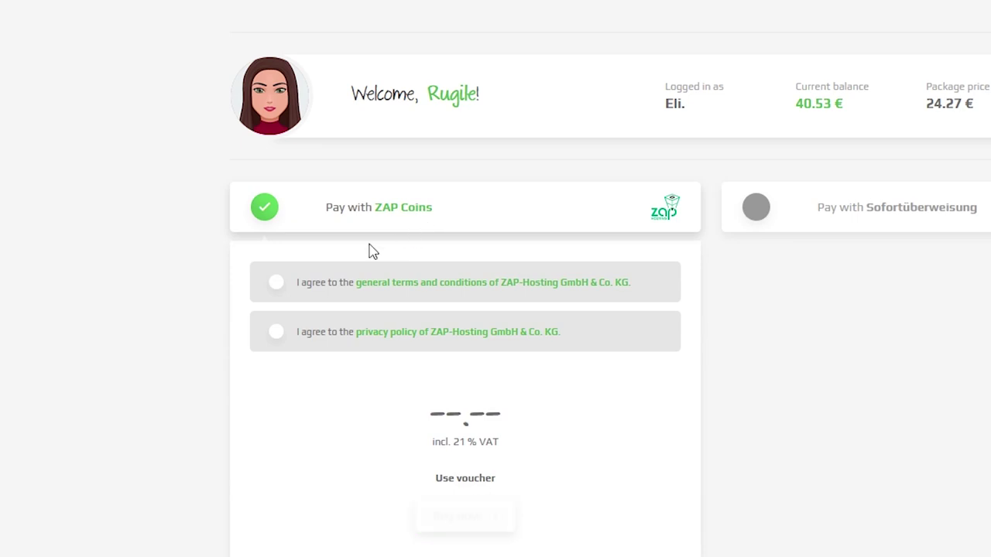
middle_click(132, 243)
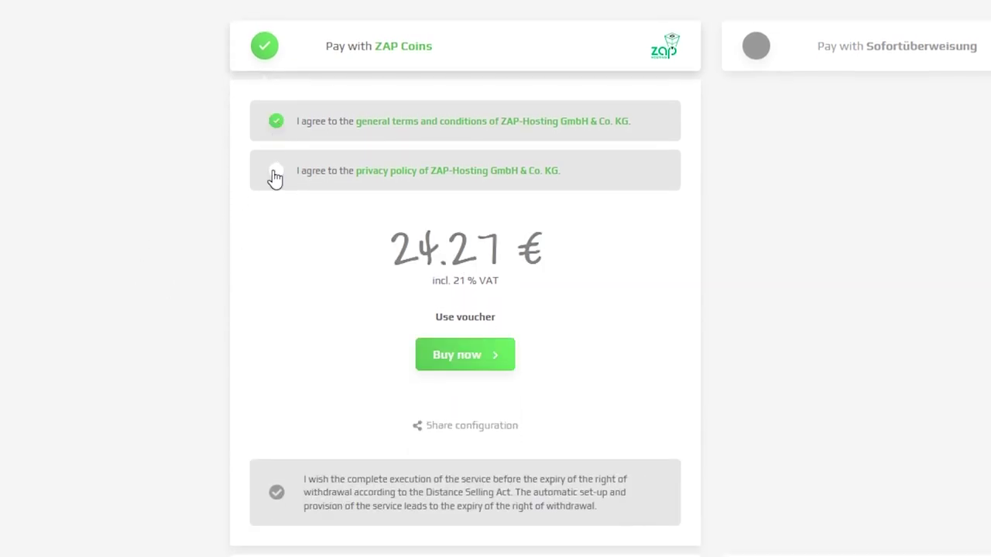
left_click(465, 317)
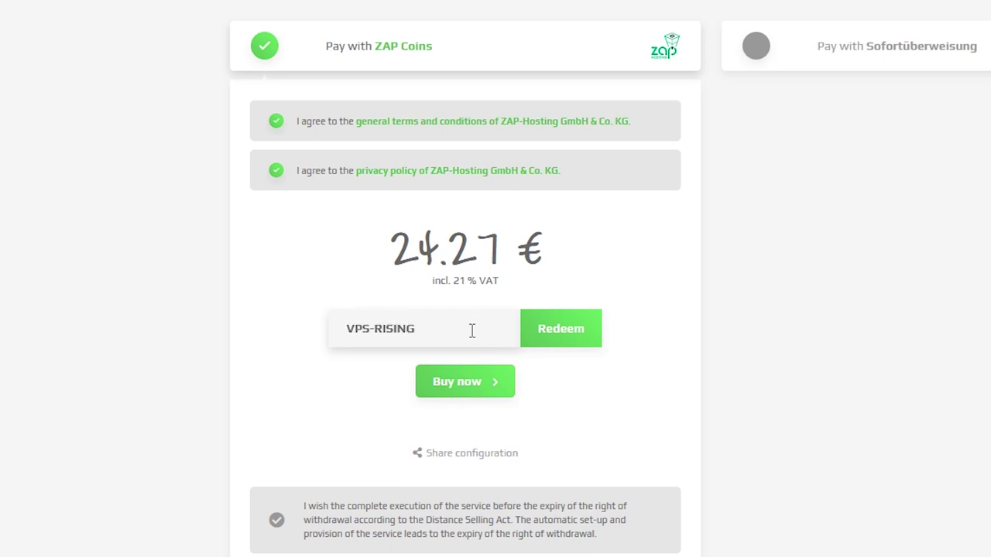
left_click(546, 331)
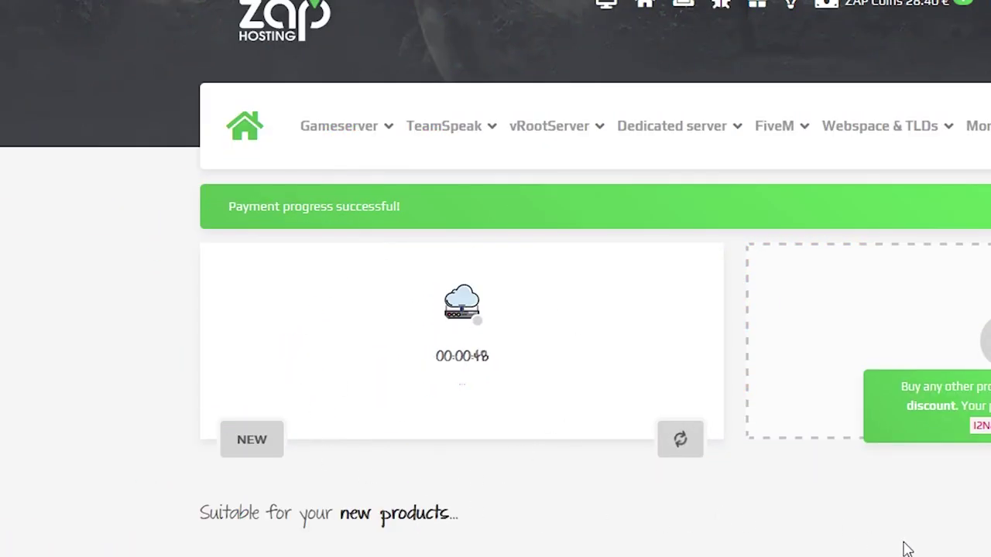
Start the new VPS and save a new Administrator password under Access & Security
left_click(614, 448)
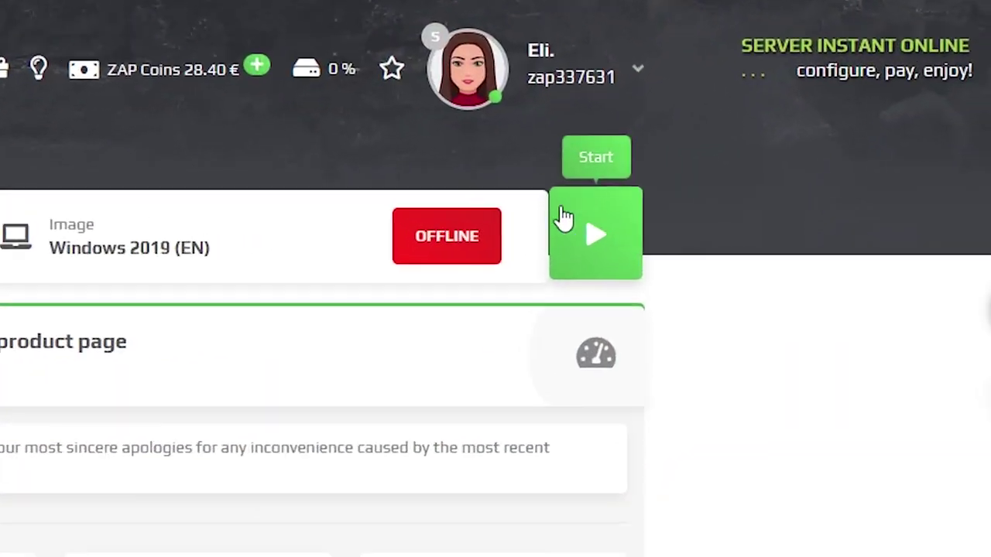
left_click(792, 199)
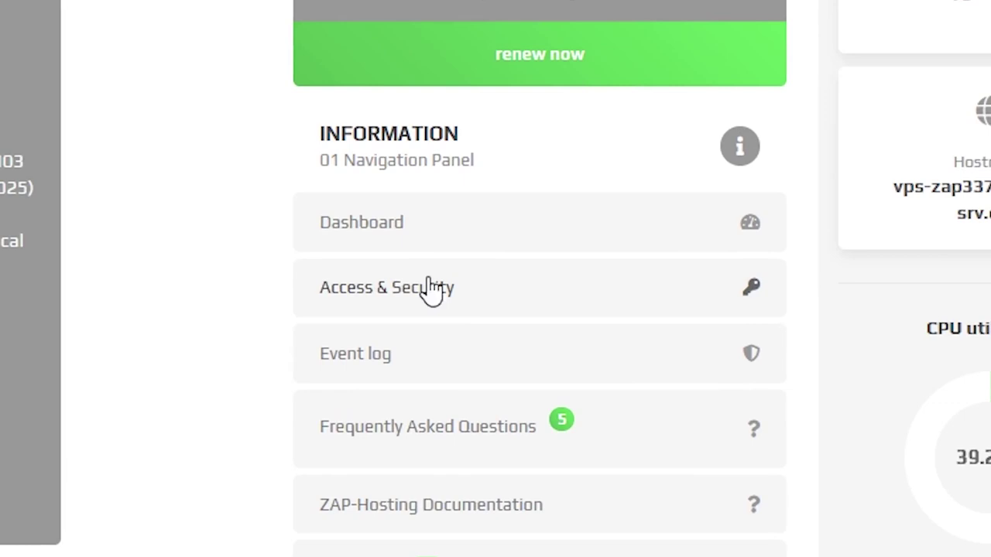
left_click(387, 294)
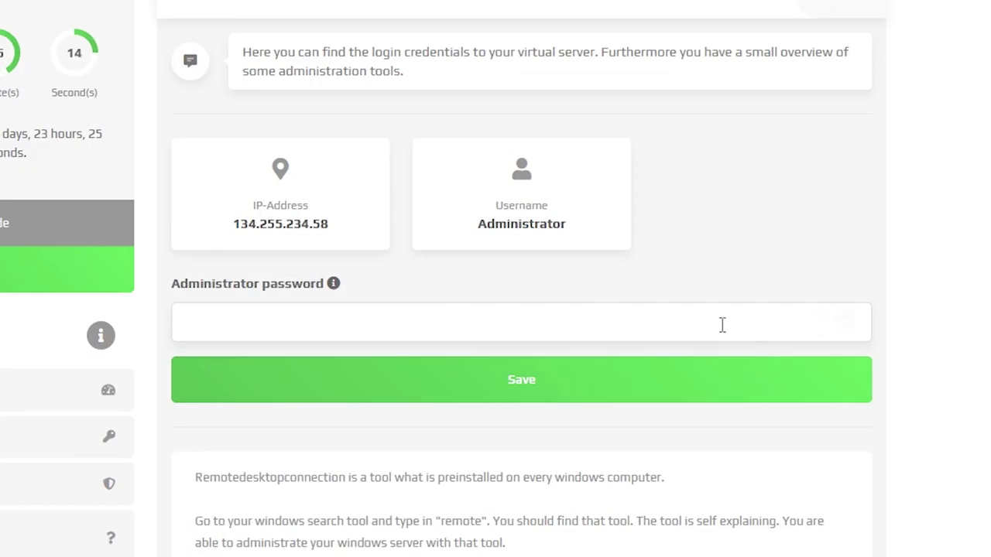
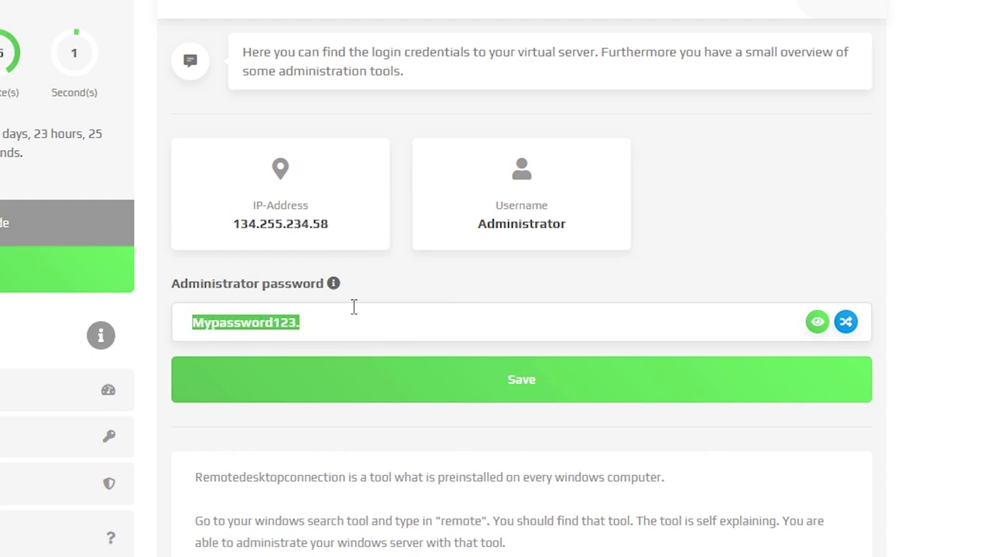
left_click(450, 299)
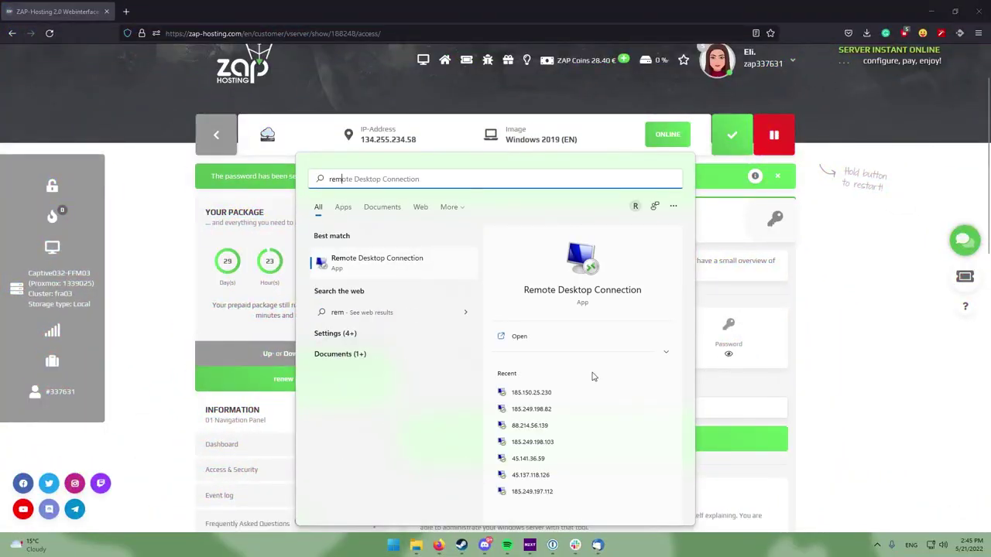
Connect with Remote Desktop to 134.255.234.58 using the user name Administrator
left_click(366, 262)
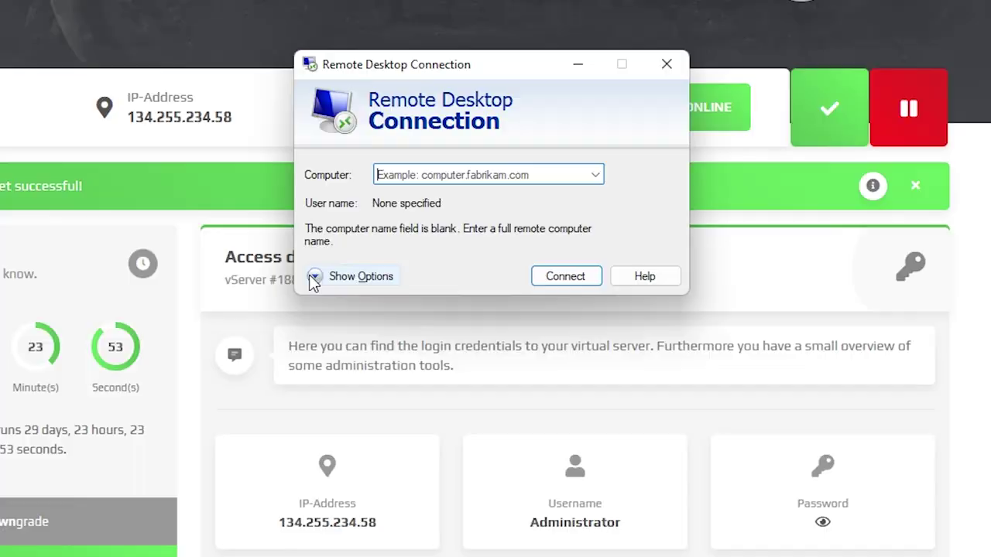
left_click(314, 277)
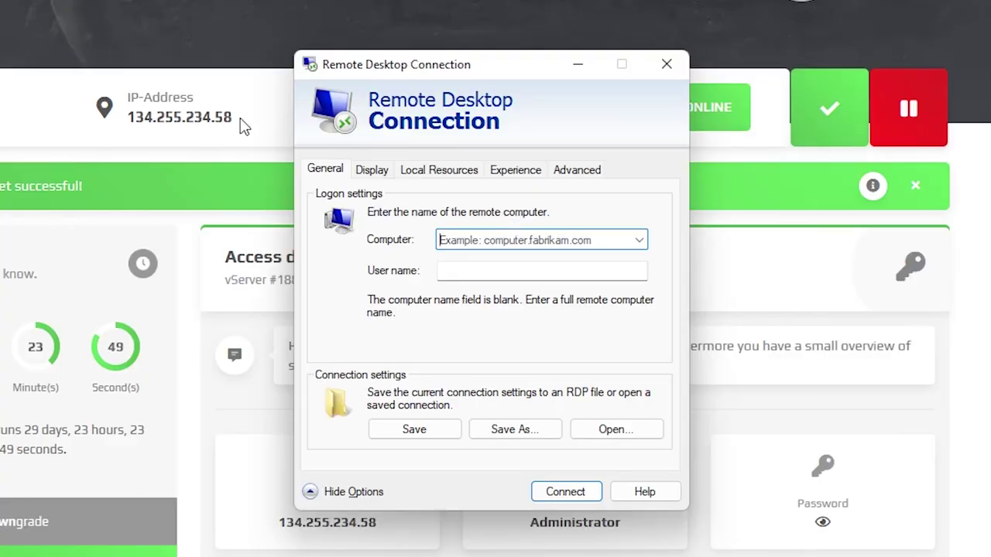
left_click_drag(244, 126, 124, 130)
right_click(130, 130)
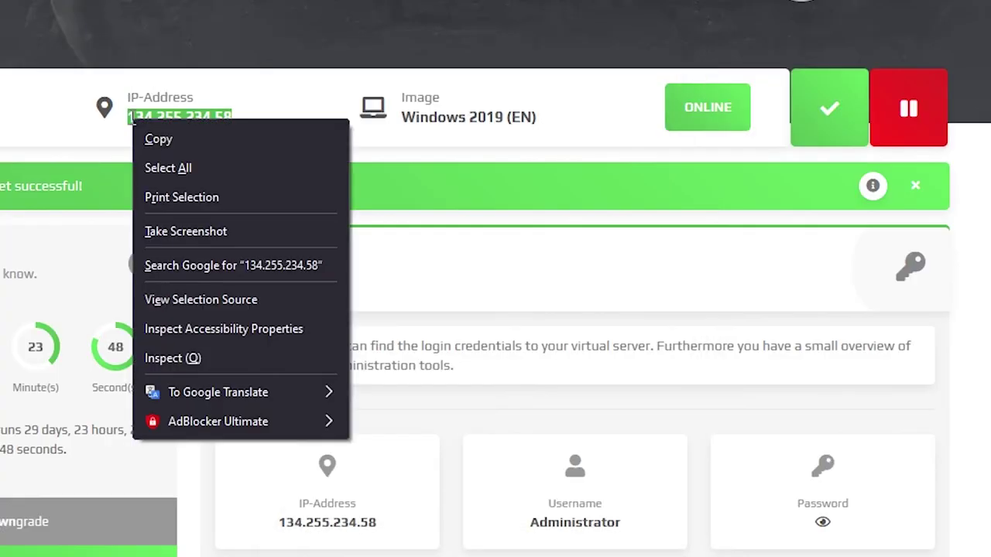
left_click(182, 140)
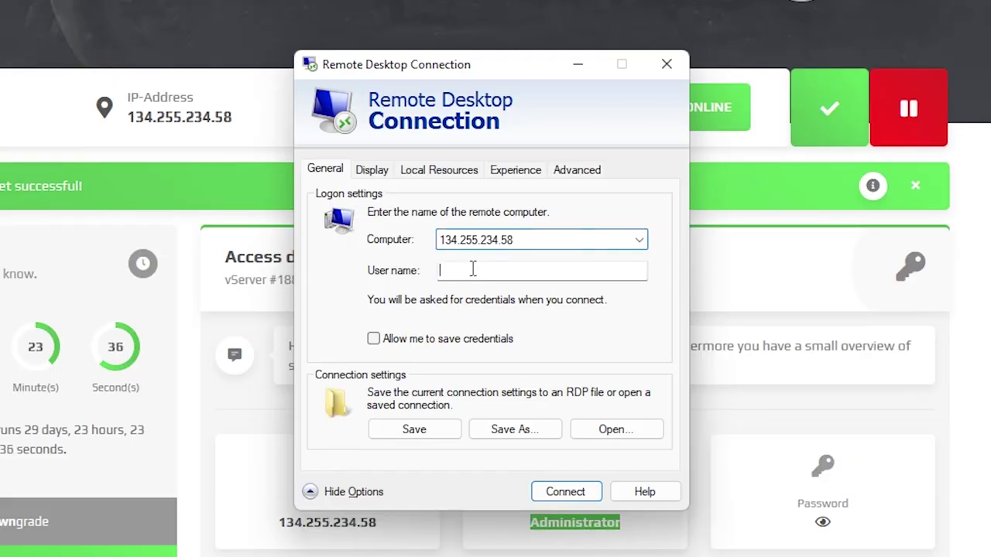
right_click(474, 270)
left_click(520, 353)
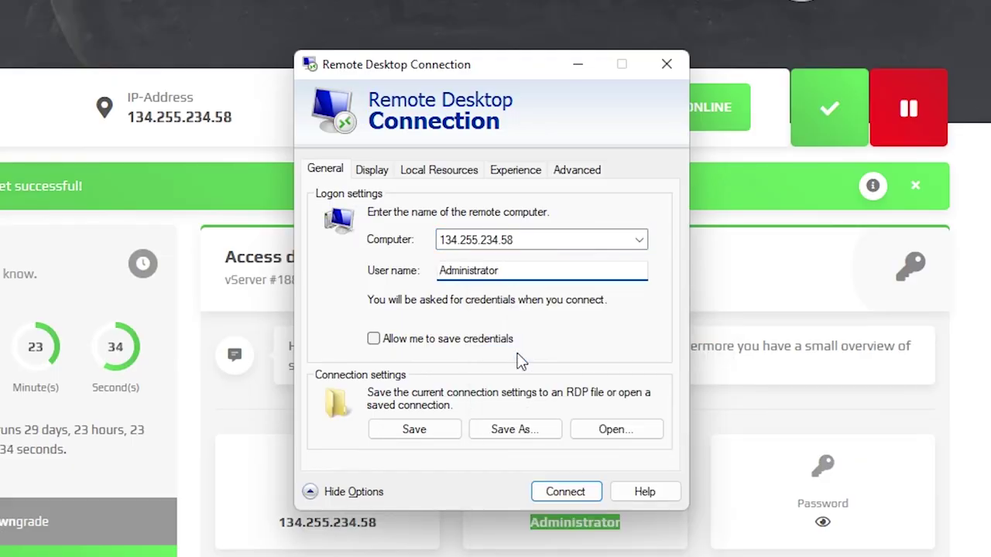
left_click(566, 492)
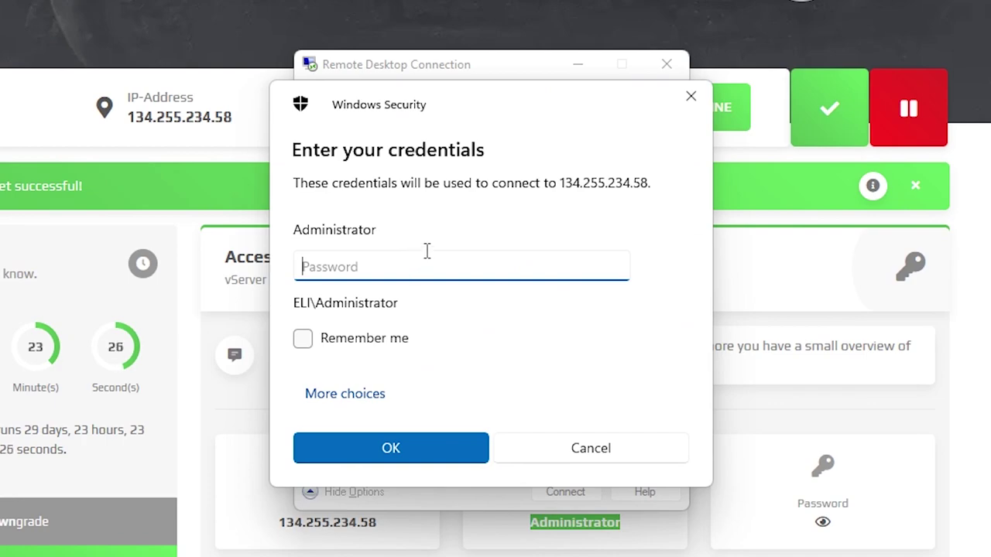
Log into the remote session with the account password and create a 'V rising' desktop folder
type("•")
left_click(427, 454)
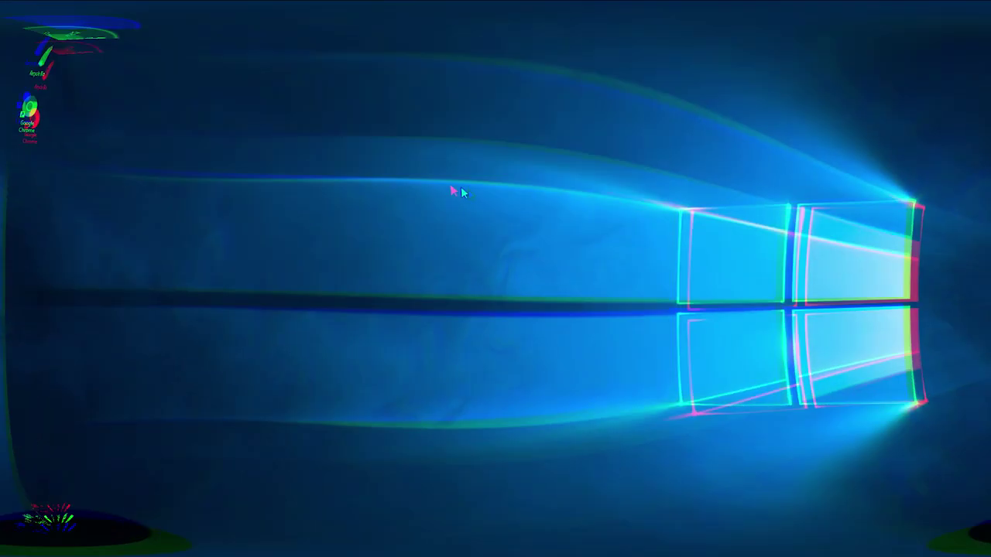
left_click_drag(469, 450, 470, 450)
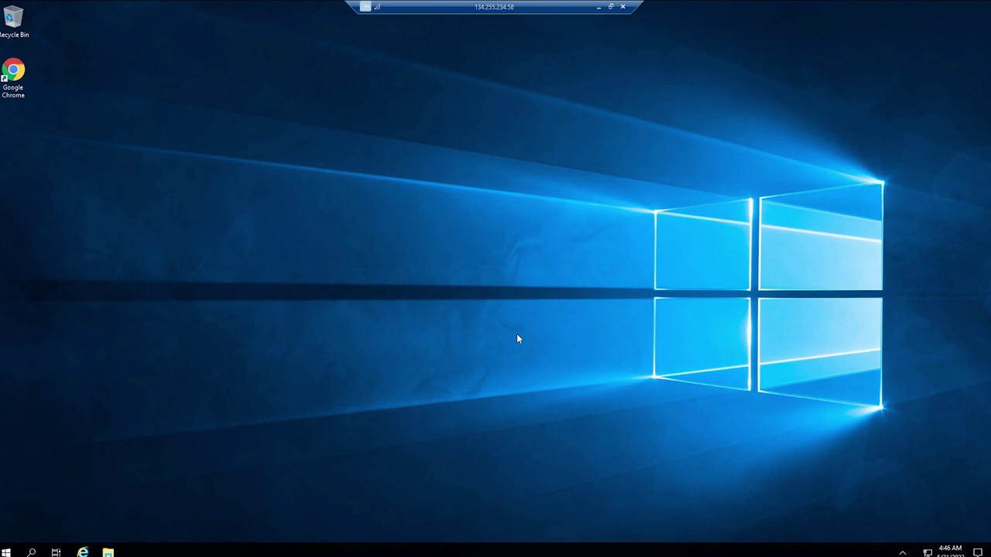
left_click_drag(514, 311, 602, 387)
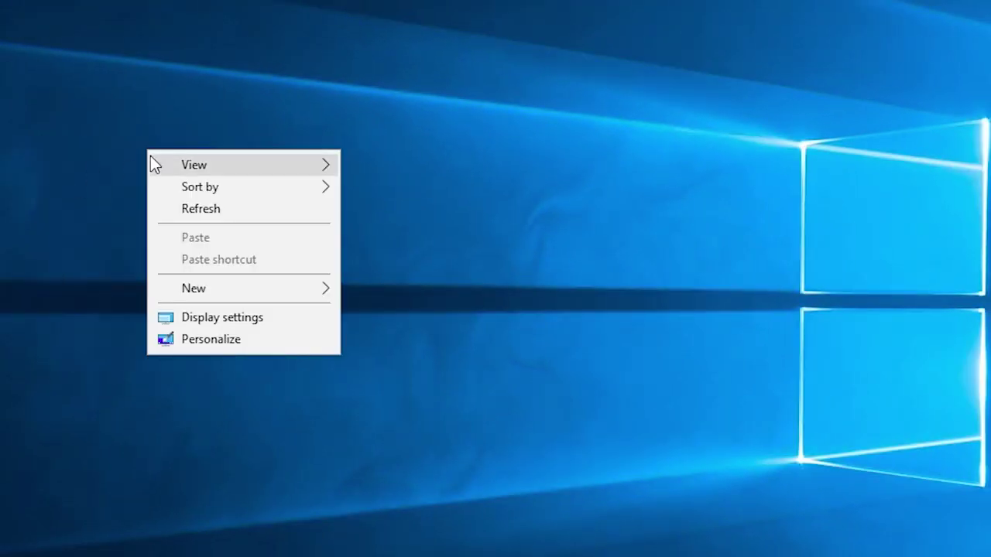
mouse_move(215, 291)
left_click(415, 290)
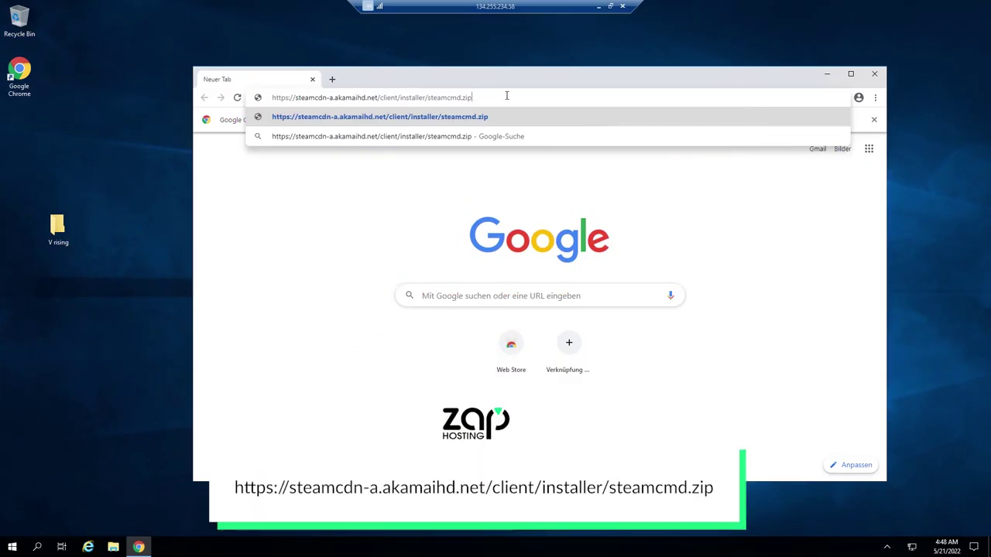
Download steamcmd.zip in Chrome from its URL and show it in the Downloads folder
left_click(500, 98)
left_click_drag(378, 95, 271, 96)
key("Return")
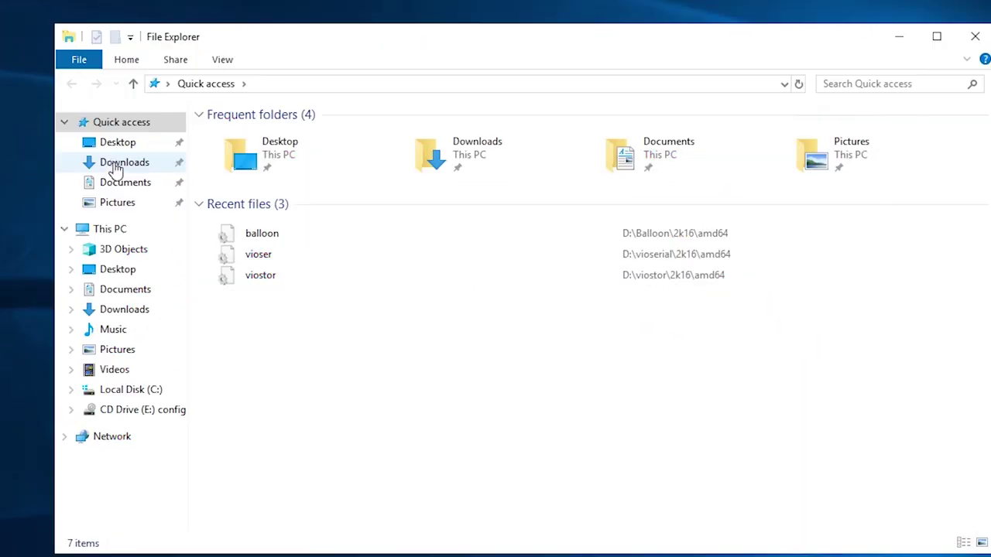
left_click(115, 163)
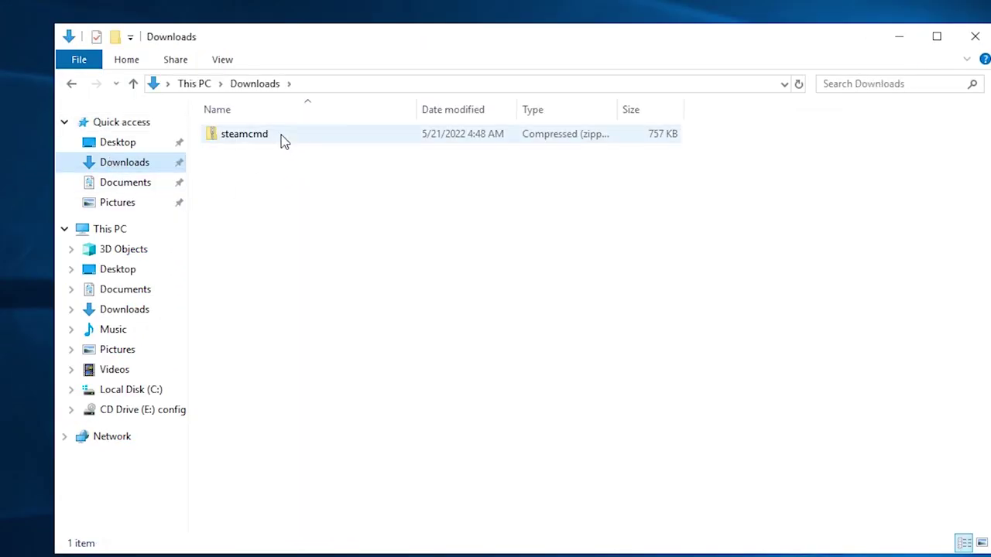
Copy steamcmd.zip from Downloads into the V rising folder
right_click(269, 136)
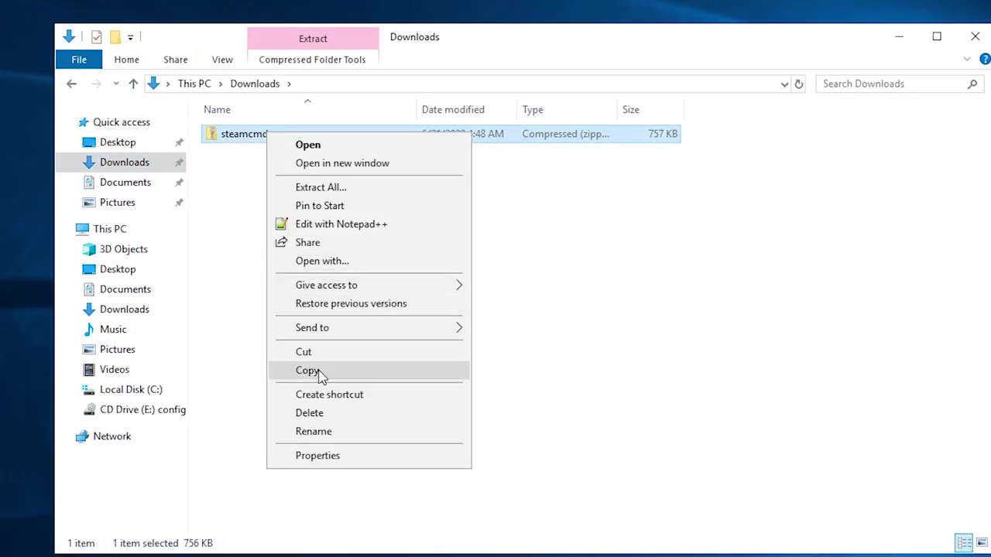
left_click(323, 378)
right_click(325, 195)
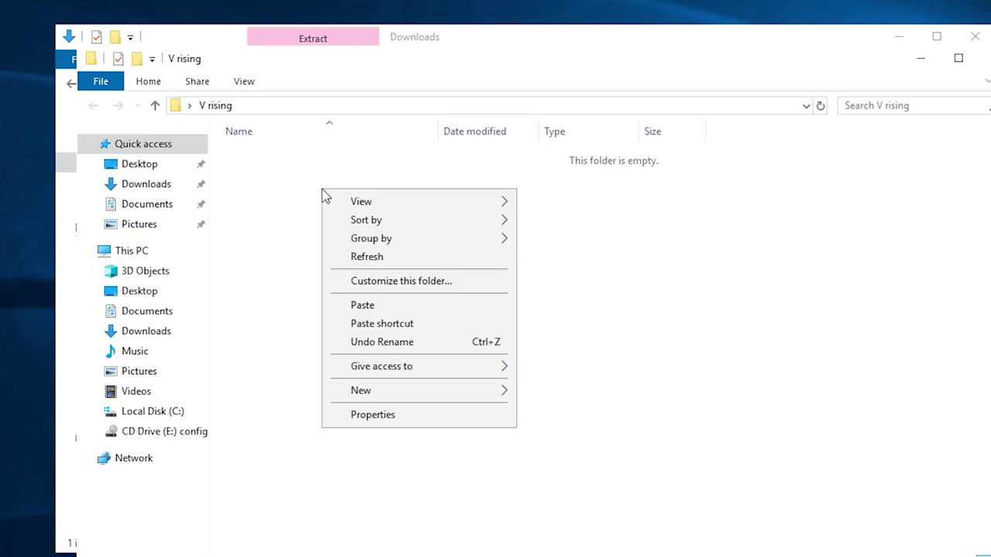
left_click(383, 308)
Extract the pasted steamcmd.zip with Extract All
right_click(253, 157)
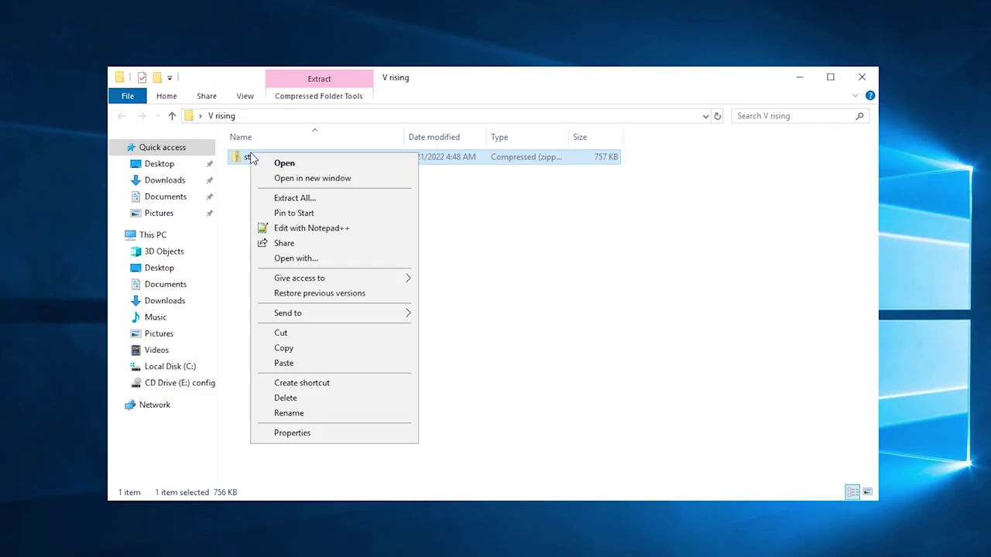
left_click(295, 198)
left_click(576, 426)
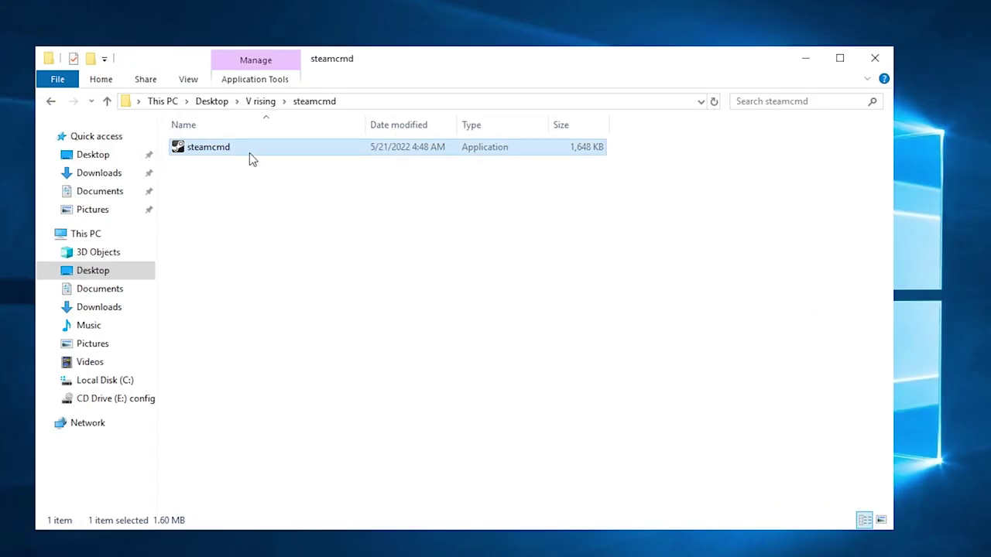
Run steamcmd, set force_install_dir to the V rising folder and log in anonymously
double_click(199, 158)
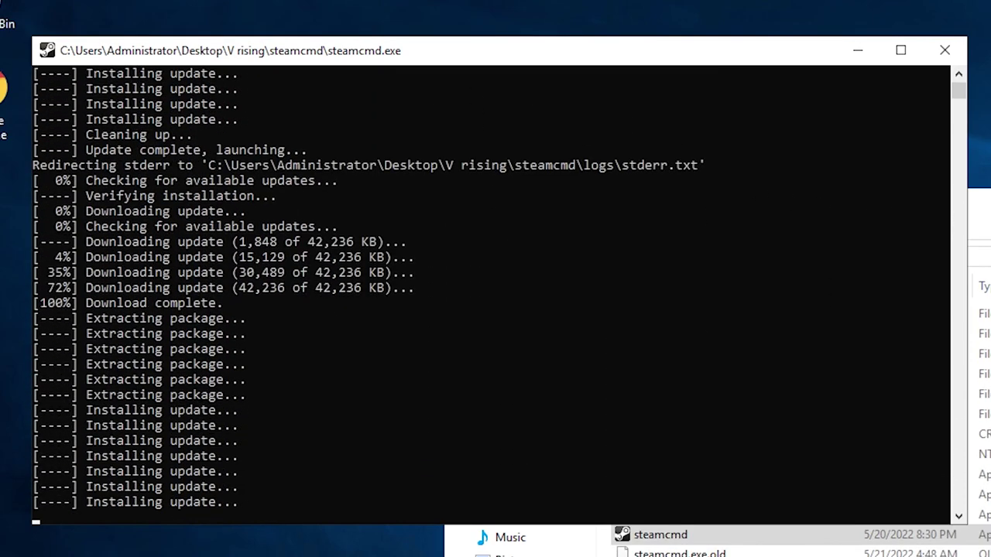
left_click(120, 517)
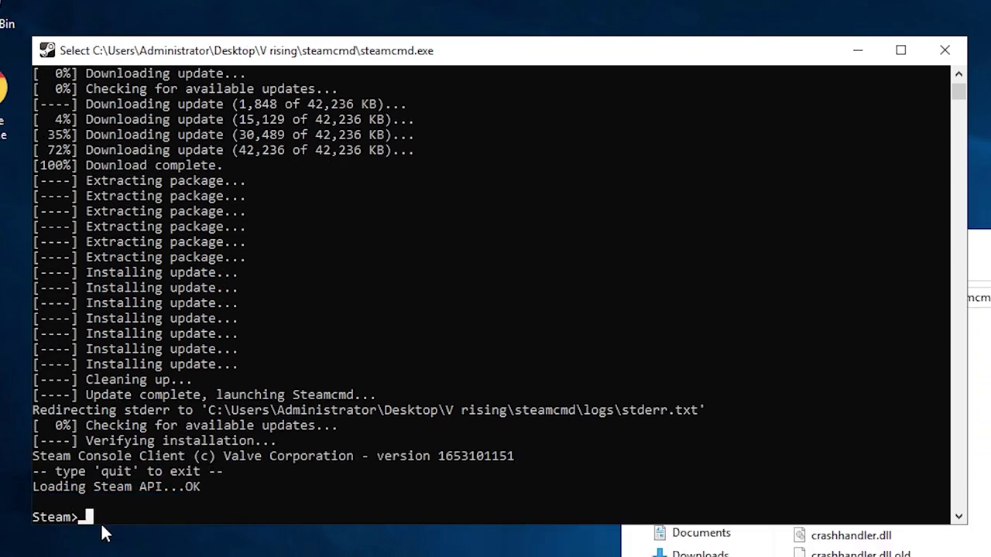
key("ctrl+v")
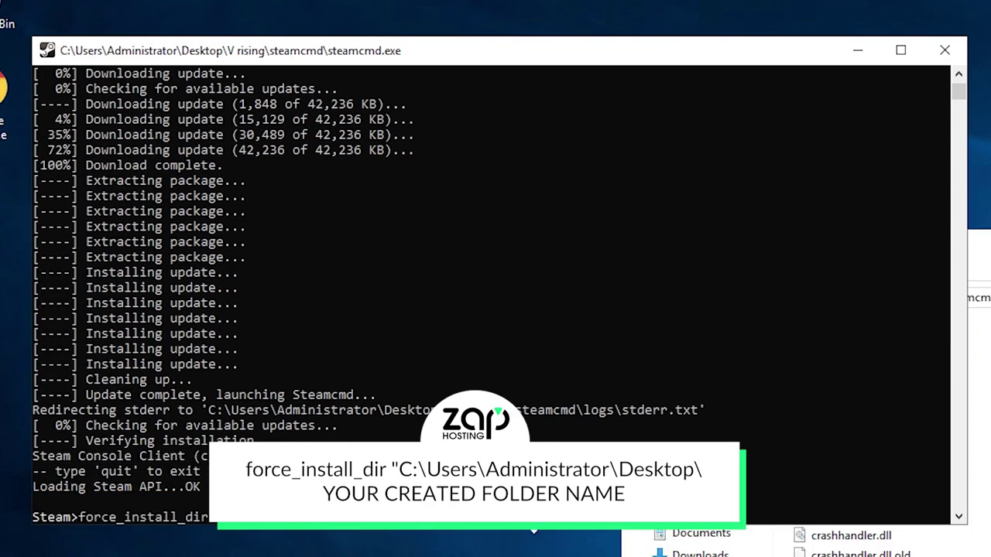
left_click(533, 527)
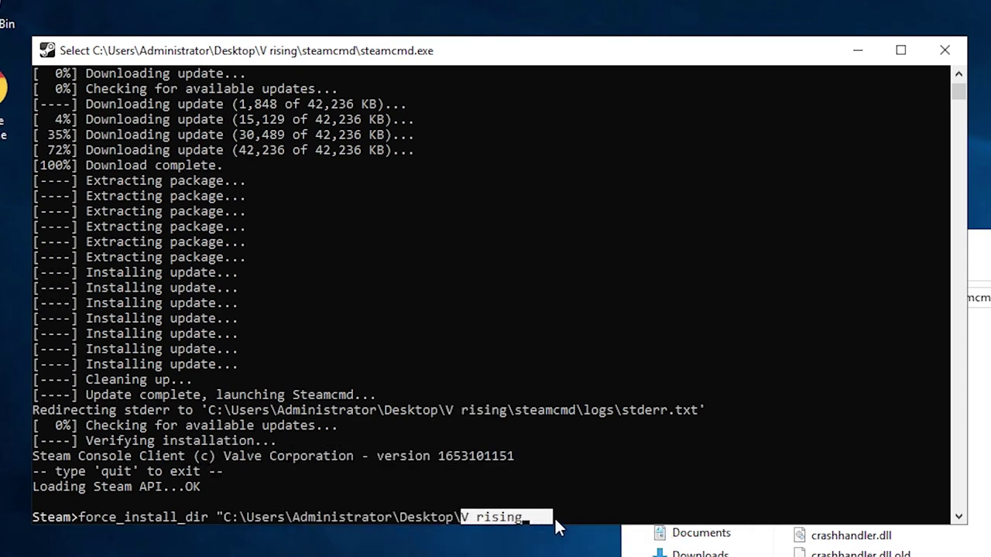
left_click_drag(337, 65, 508, 89)
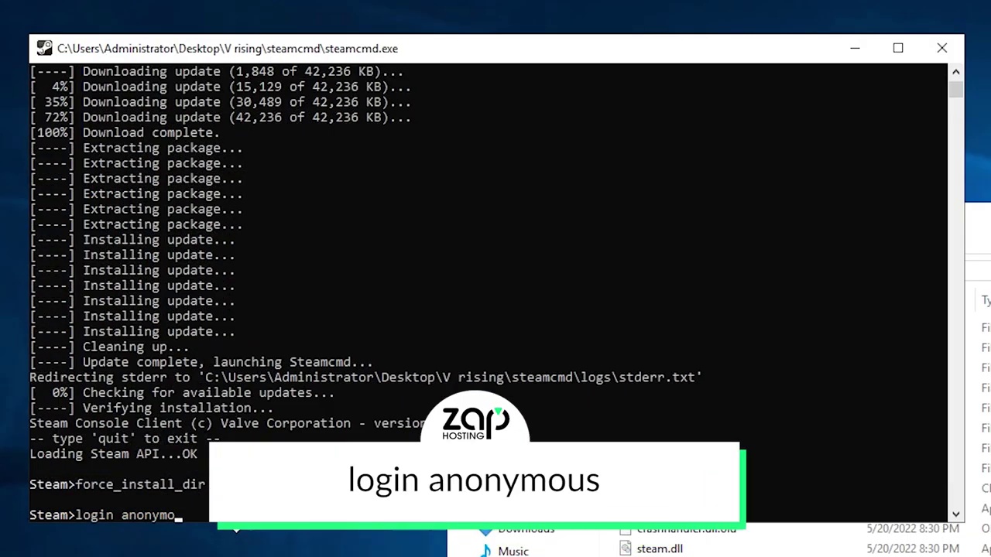
key("Return")
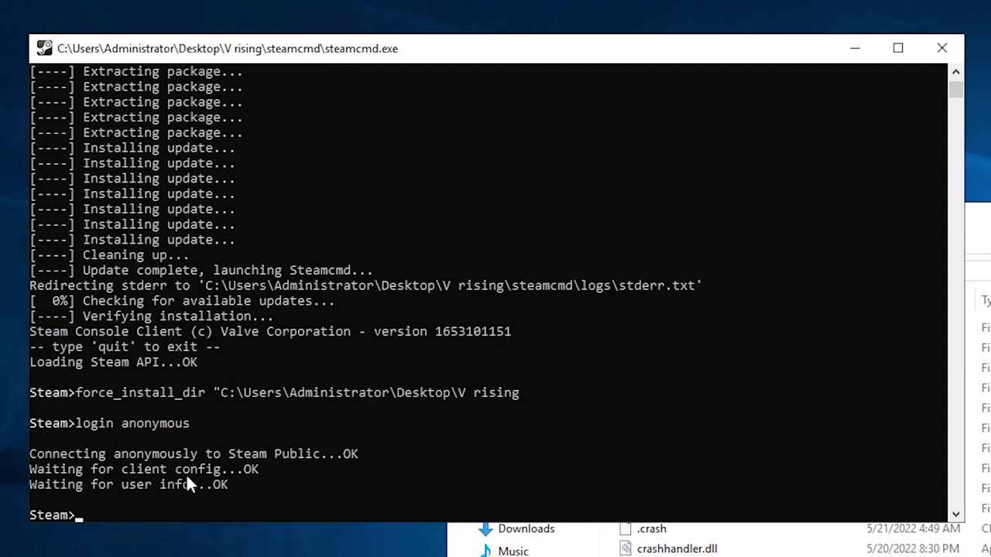
Run app_update 1829350 to download the V Rising dedicated server files
left_click(117, 517)
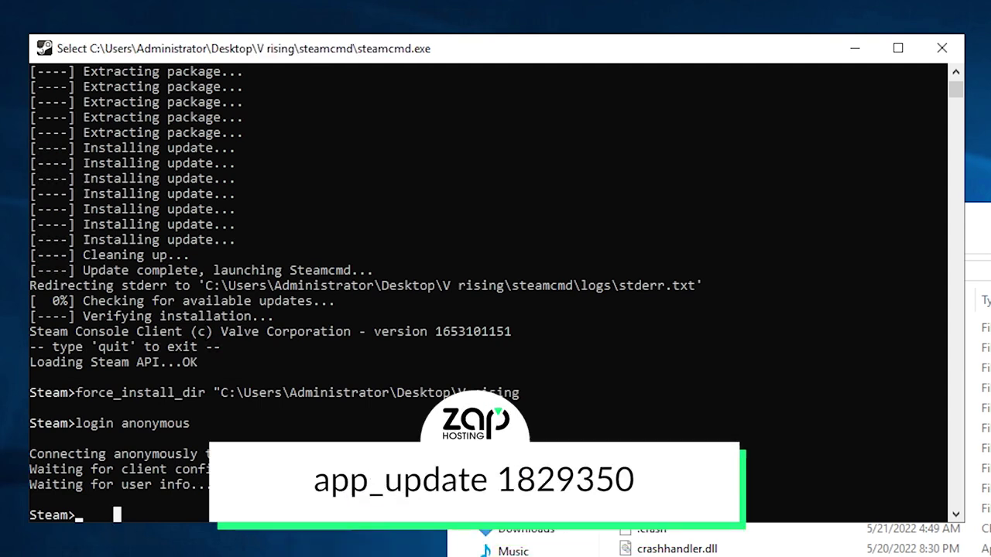
key("ctrl+v")
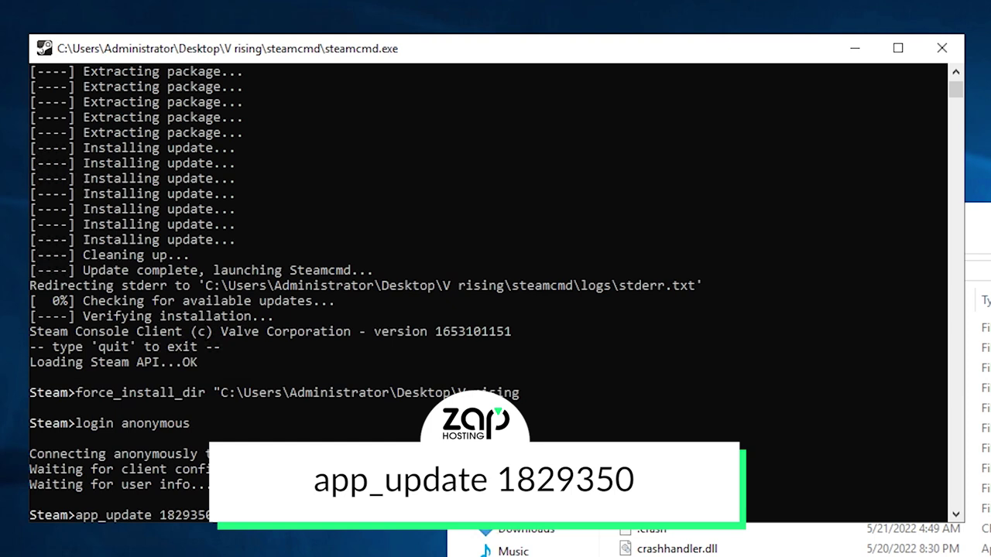
key("Return")
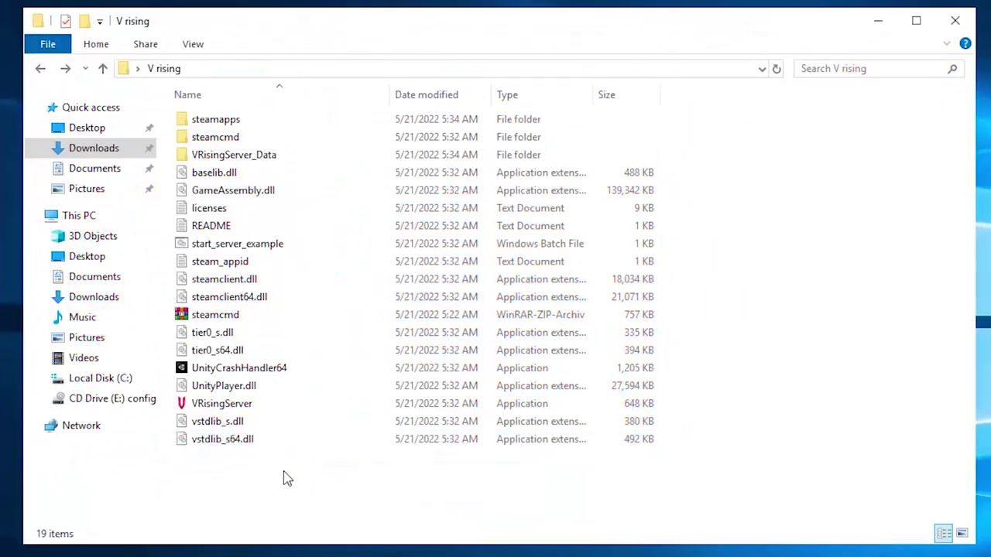
left_click(255, 248)
Open start_server_example.bat in Notepad++ and replace 'My V Rising Server' with a custom server name
right_click(256, 249)
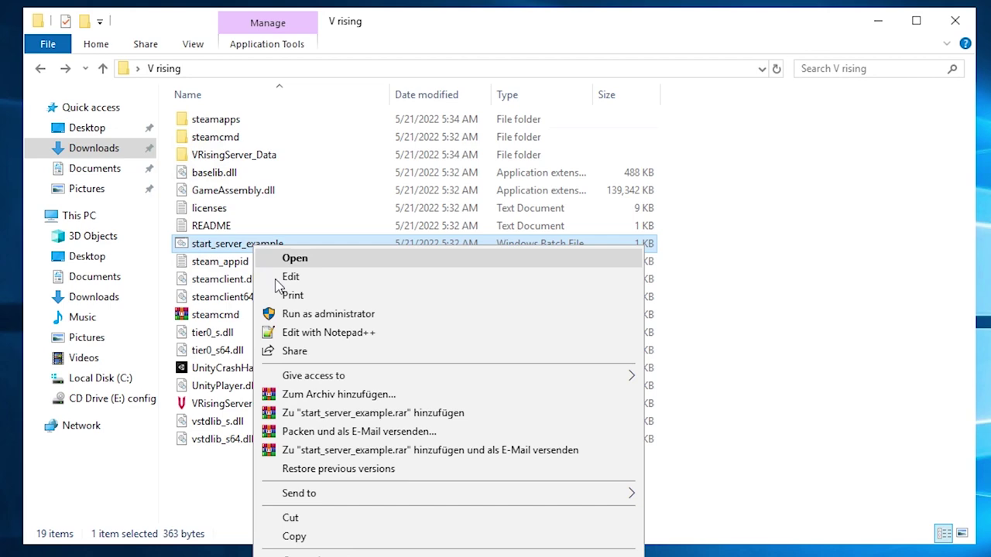
left_click(309, 335)
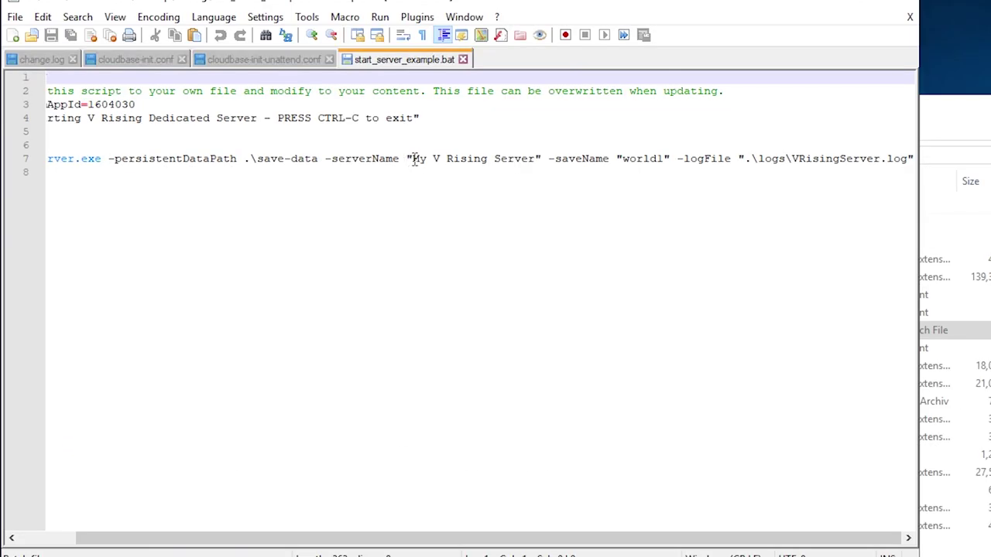
double_click(416, 159)
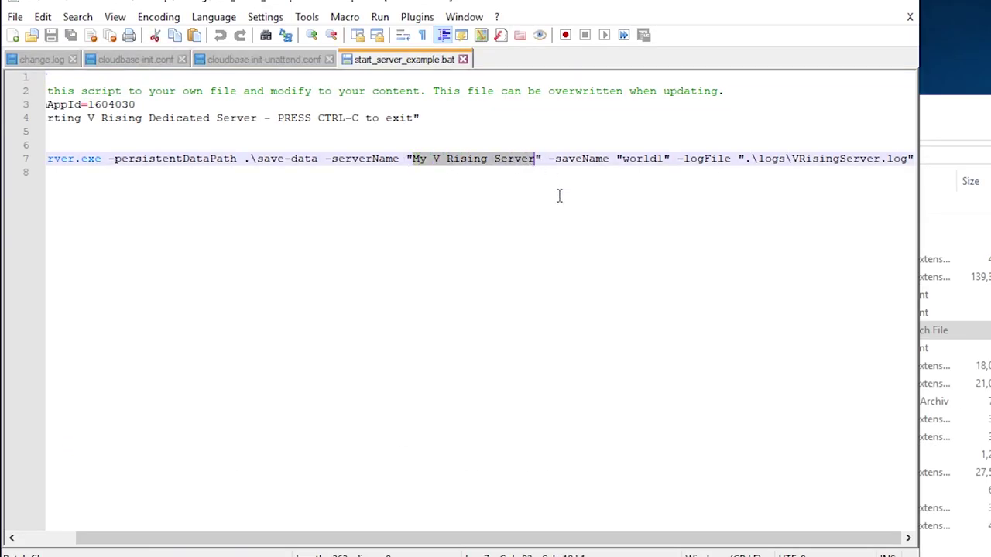
key("Caps_Lock")
type("Eli test ")
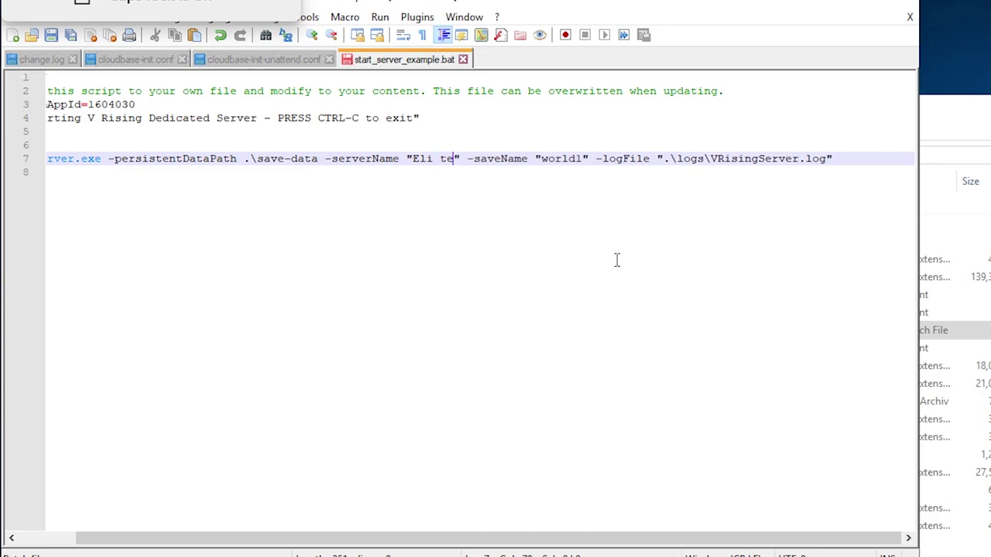
type("ZAP")
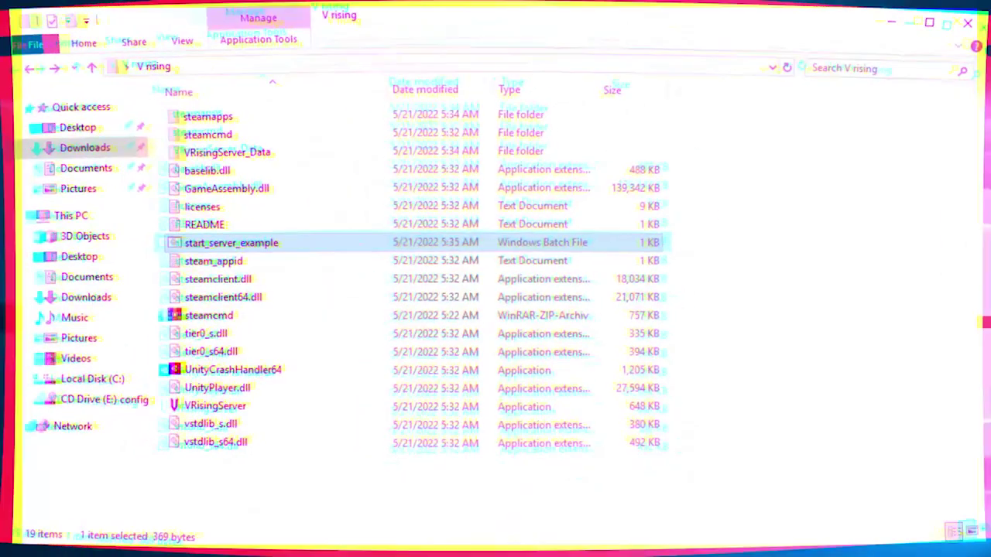
Browse VRisingServer_Data > StreamingAssets > Settings to reach ServerGameSettings.json
double_click(244, 159)
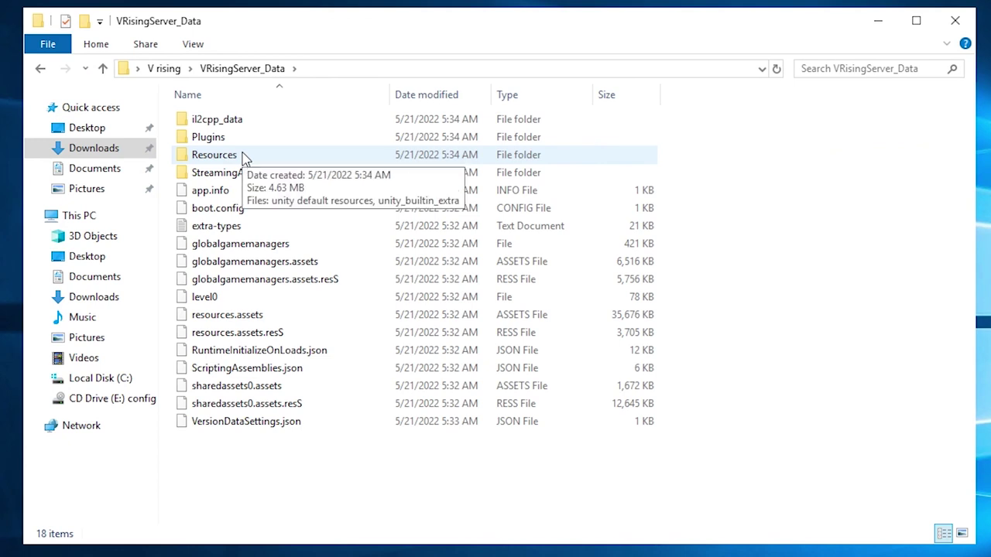
double_click(243, 173)
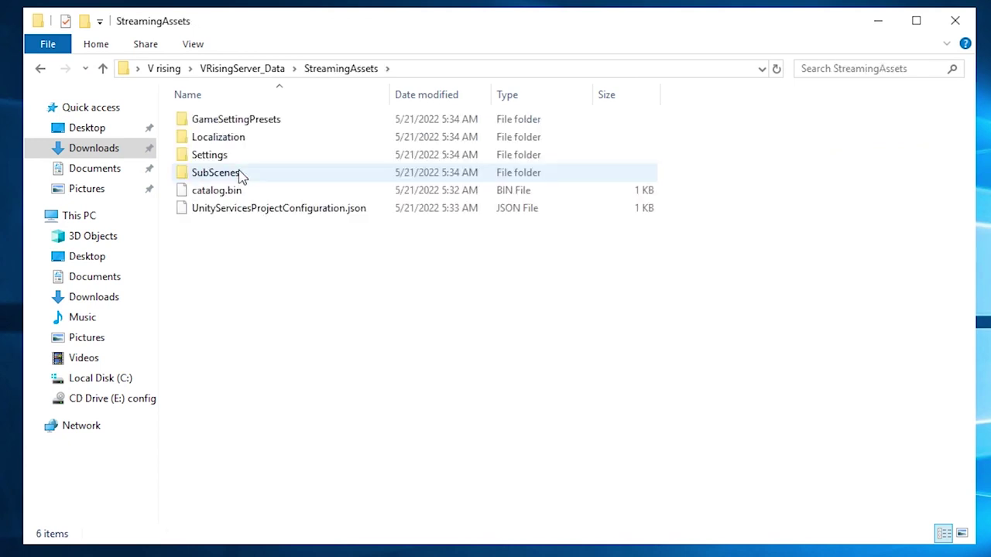
double_click(213, 162)
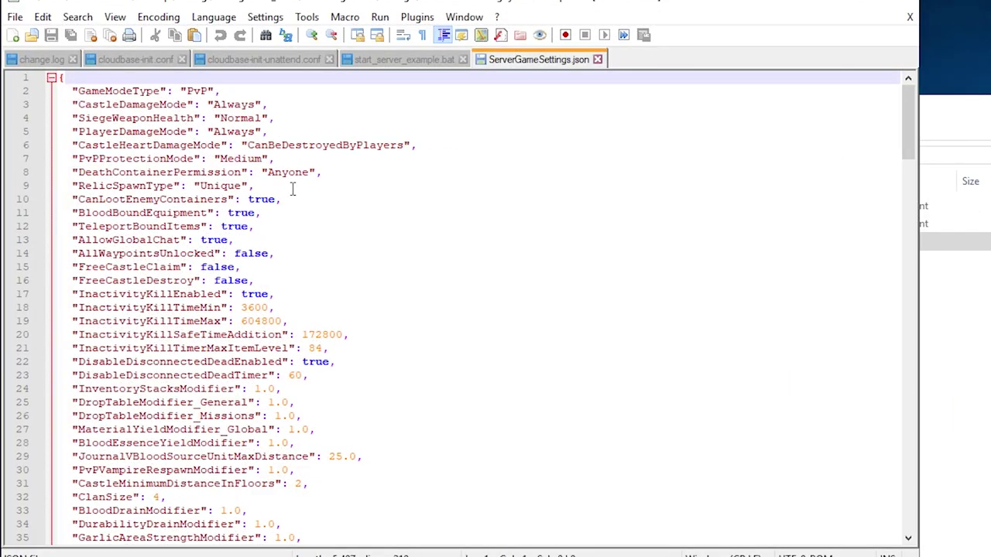
scroll(293, 189, "down", 1)
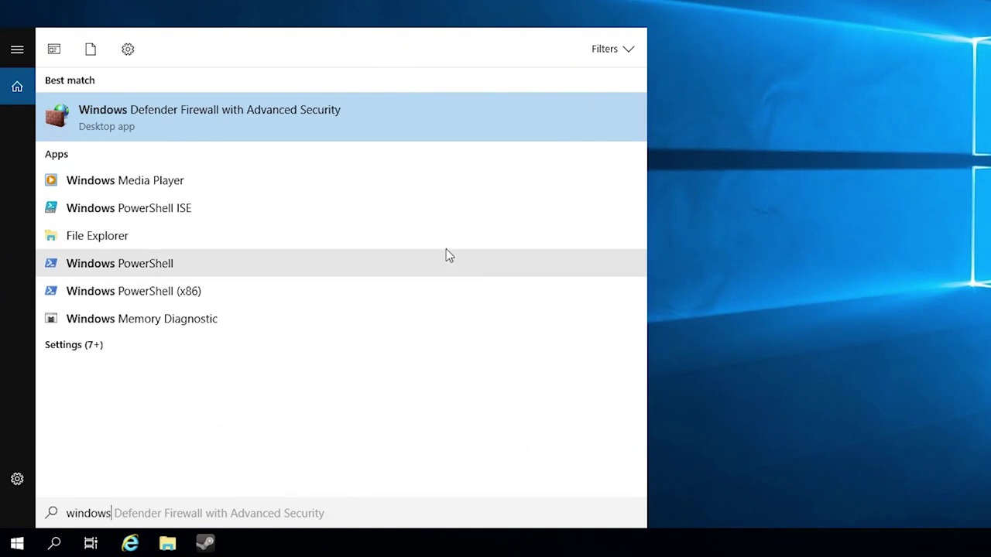
Create a new inbound TCP port rule for port 9876 covering Domain, Private and Public profiles
left_click(192, 119)
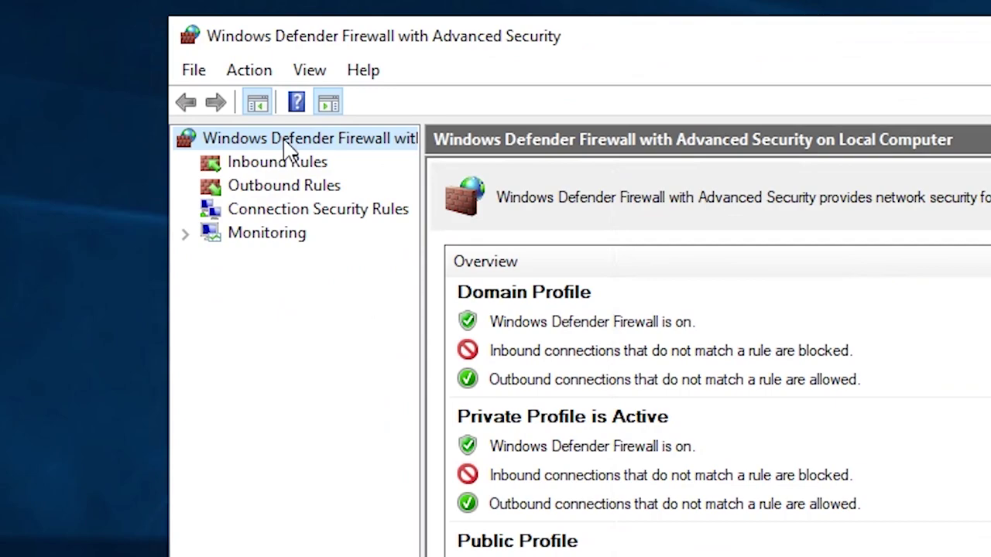
left_click(266, 163)
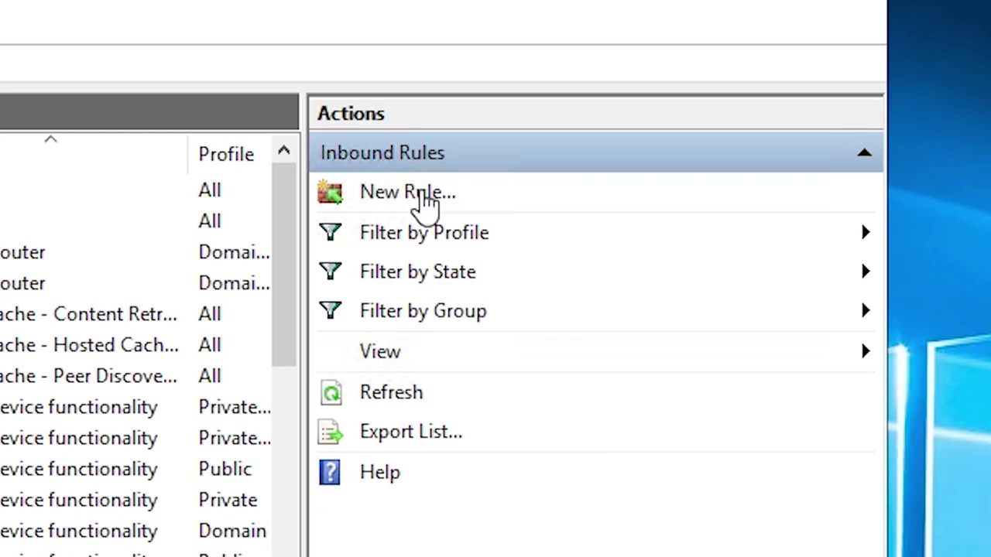
left_click(425, 195)
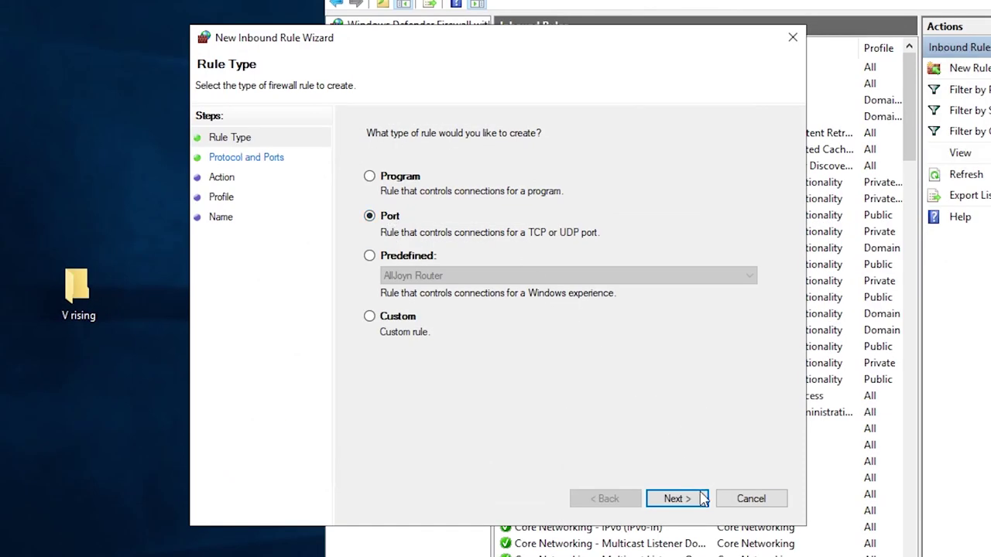
left_click(675, 499)
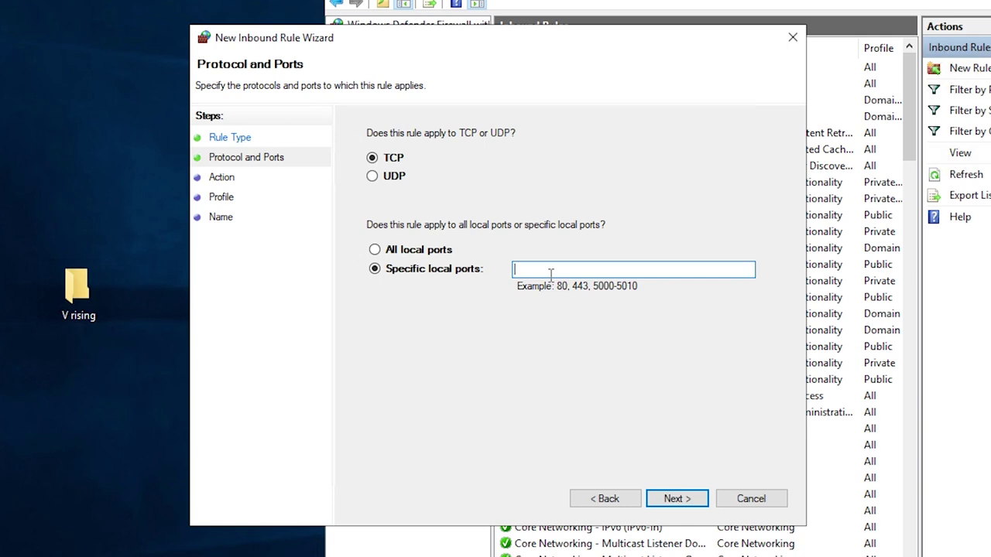
type("9876")
key("Return")
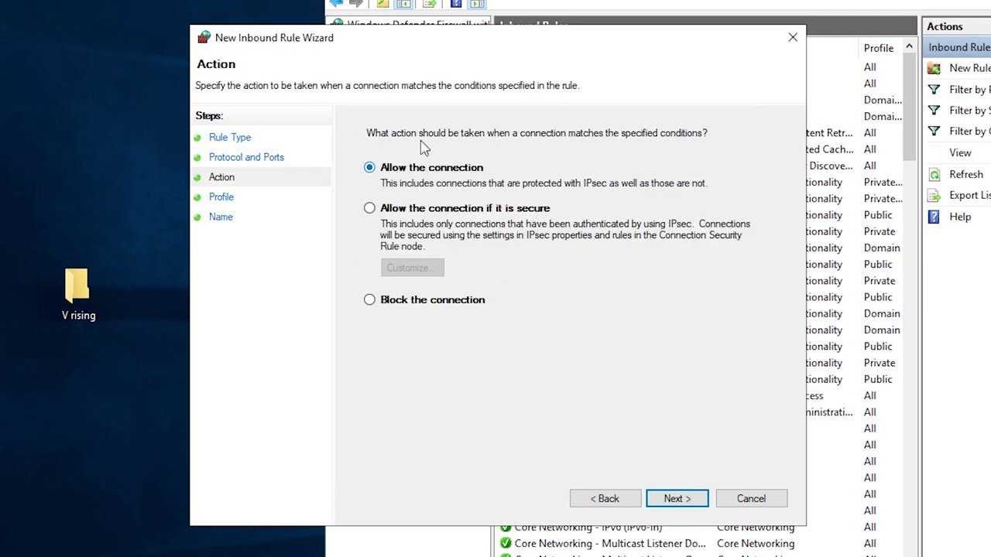
left_click(681, 500)
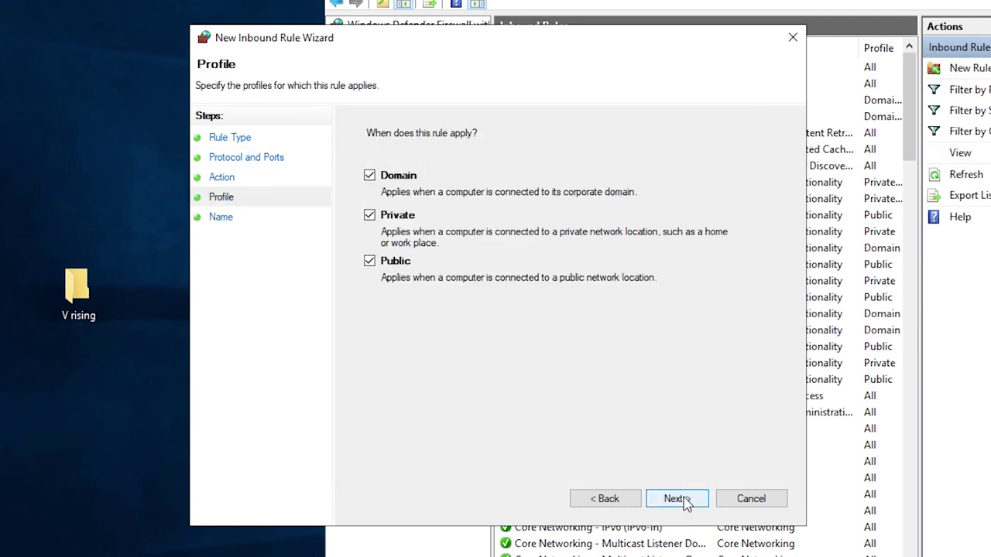
left_click(676, 493)
key("Return")
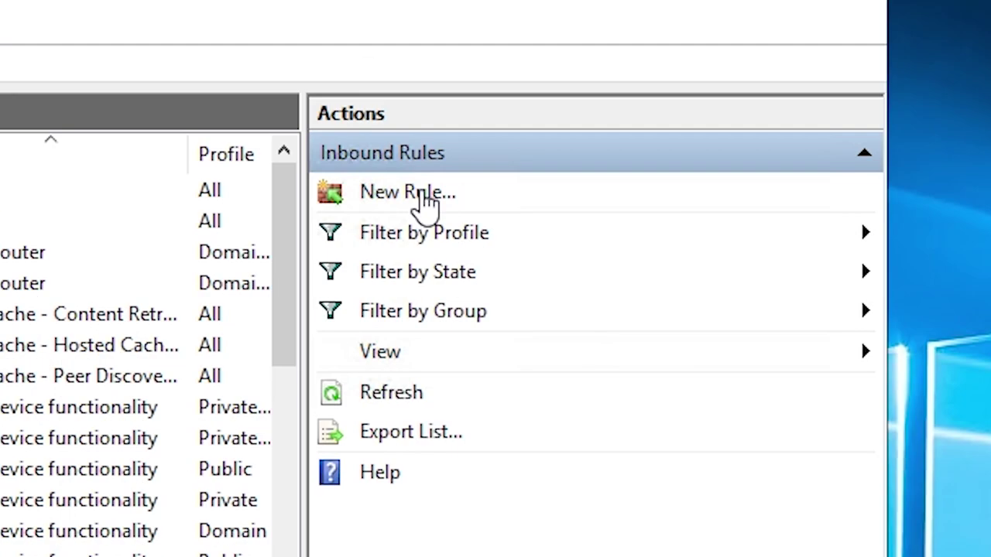
Define a new inbound port rule for TCP 9877 on all profiles, up to naming
left_click(422, 192)
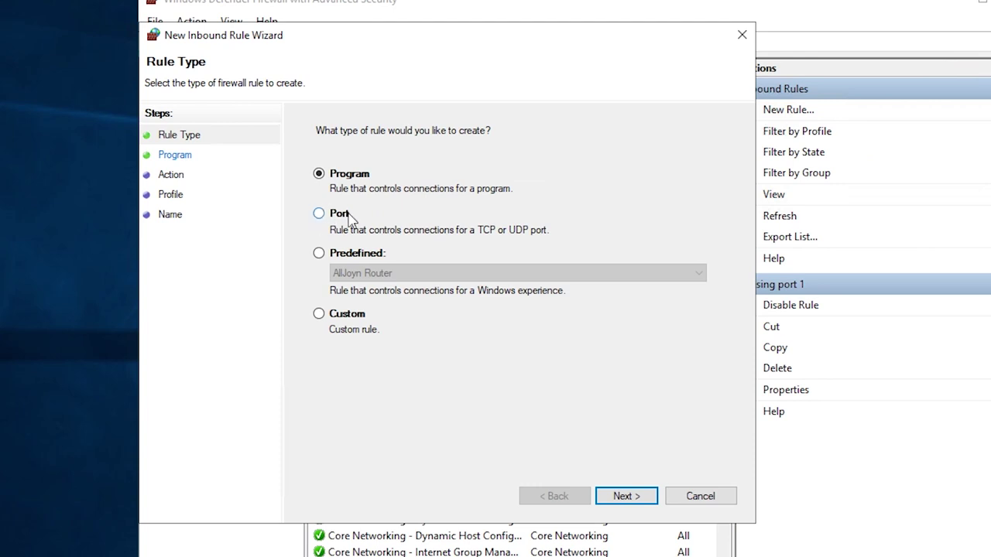
left_click(333, 211)
key("Return")
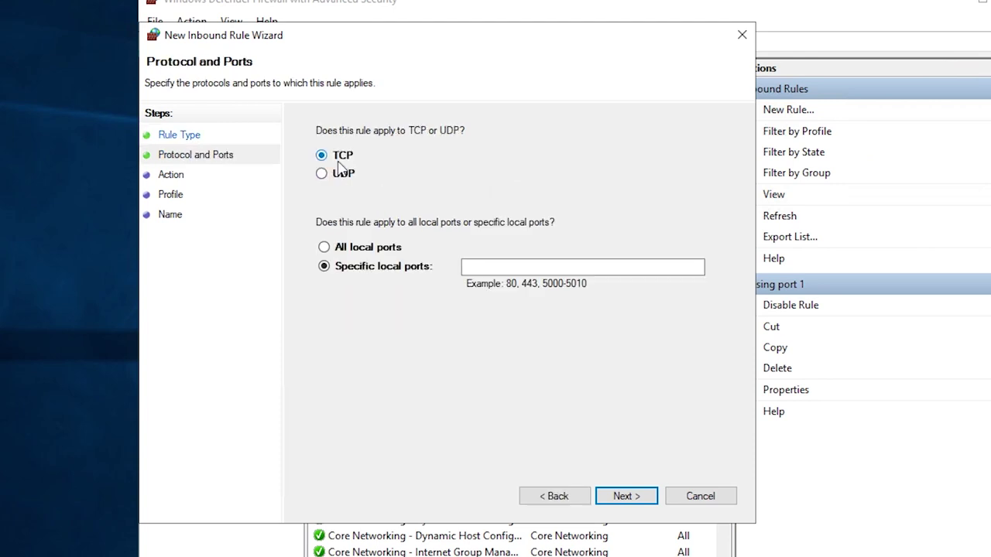
left_click(554, 267)
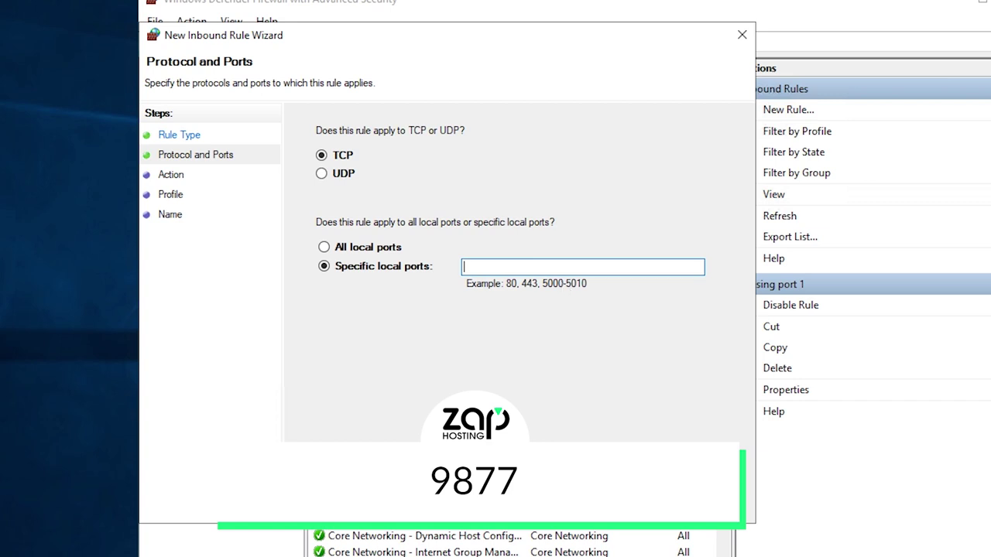
type("9877")
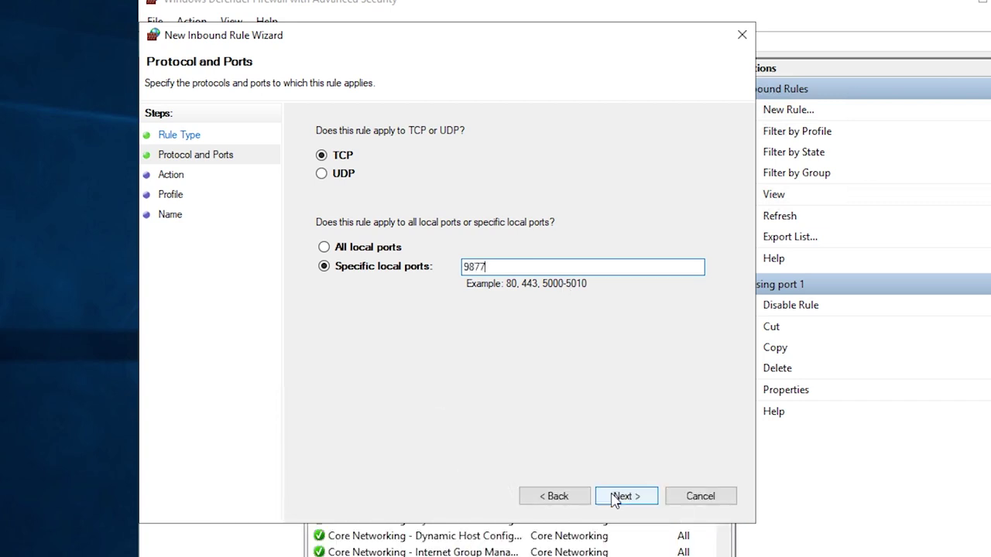
left_click(626, 496)
left_click(608, 501)
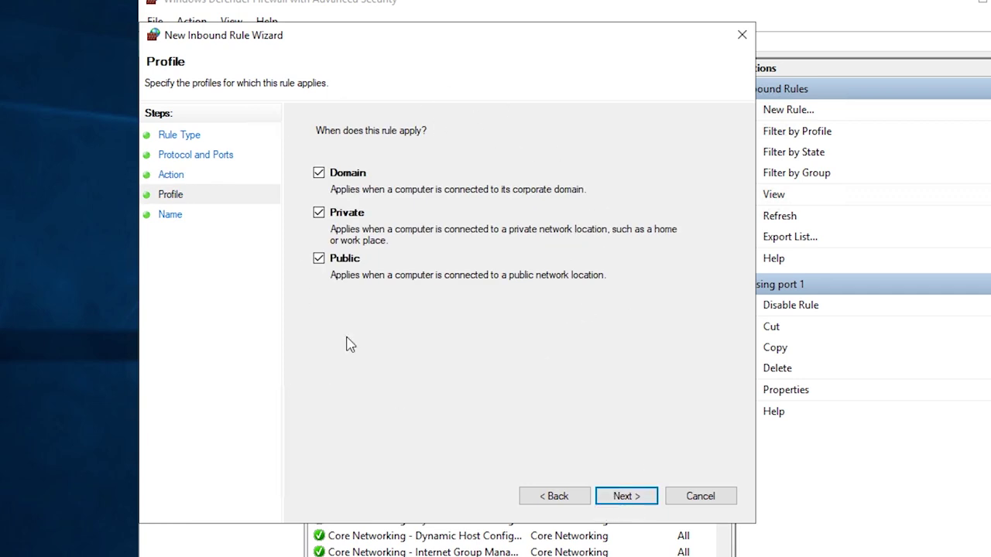
left_click(626, 498)
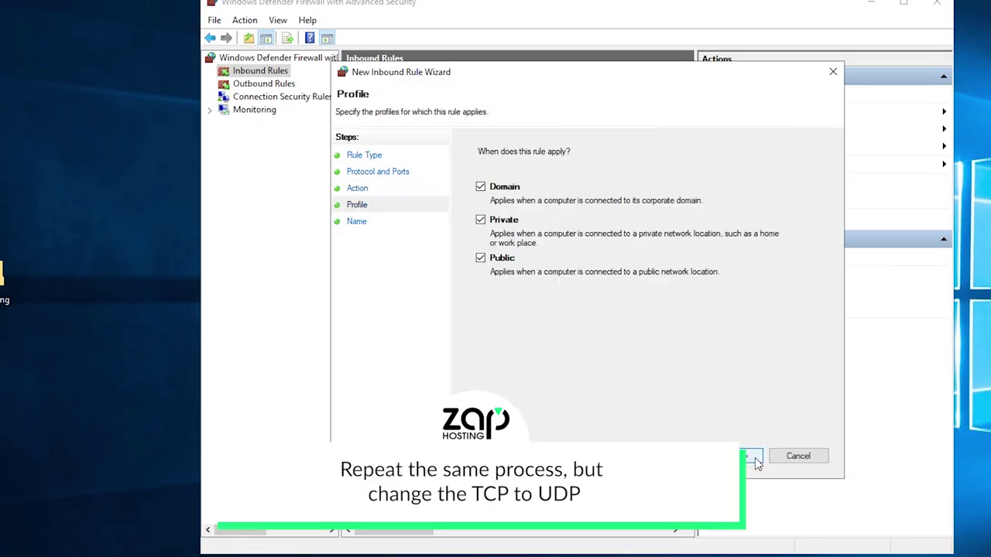
Complete the matching UDP port rules as 'v rising port 3' and 'v rising port 4'
left_click(736, 456)
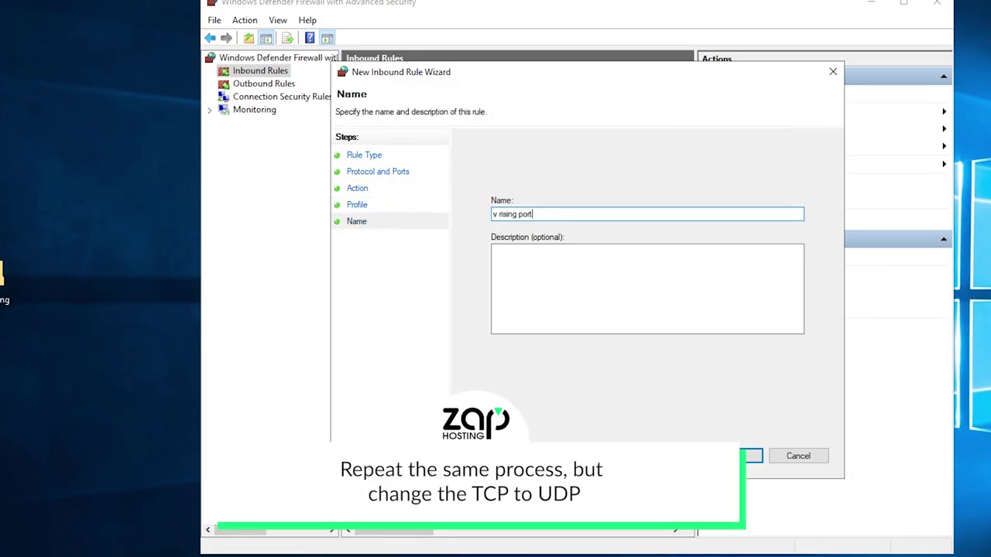
left_click(648, 432)
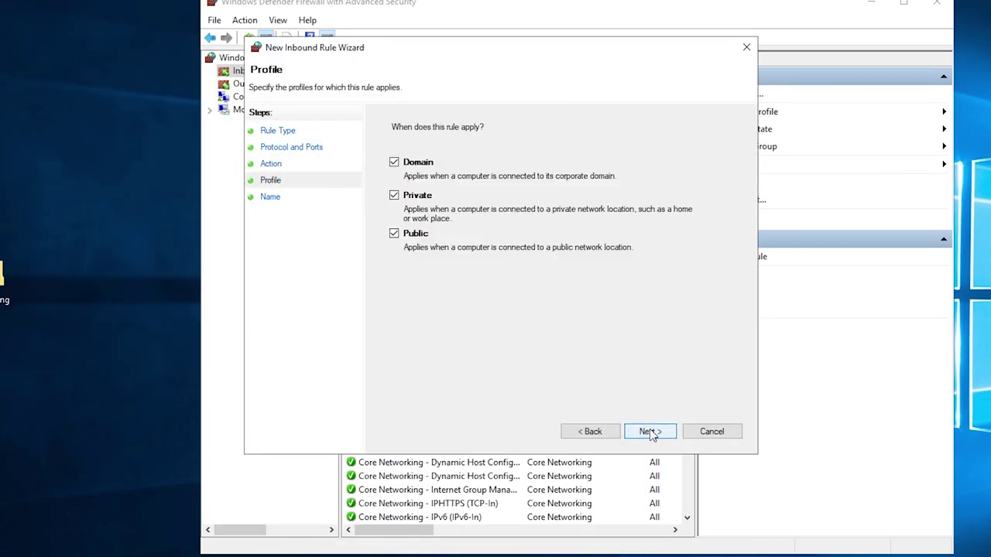
left_click(648, 432)
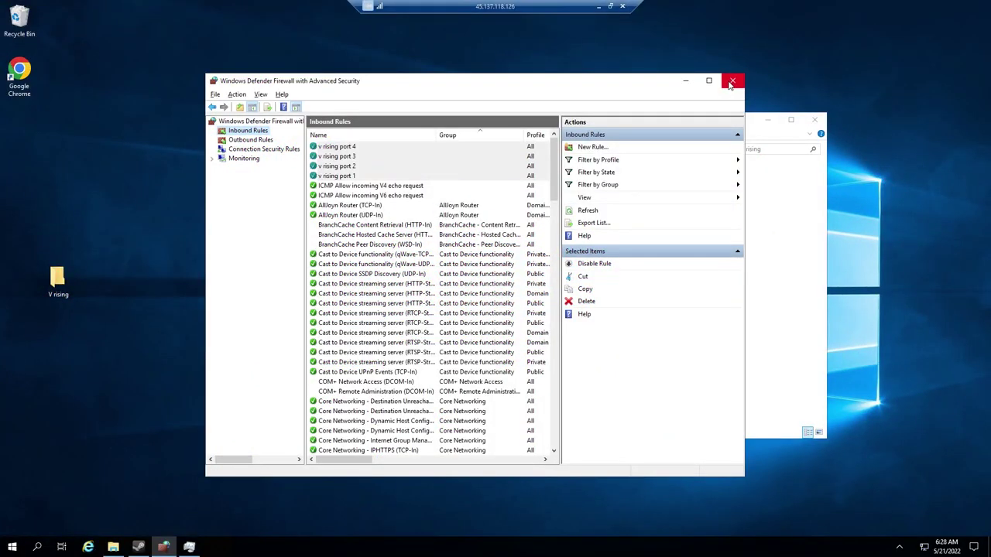
Close the firewall console and run start_server_example.bat from the V rising folder
left_click(732, 81)
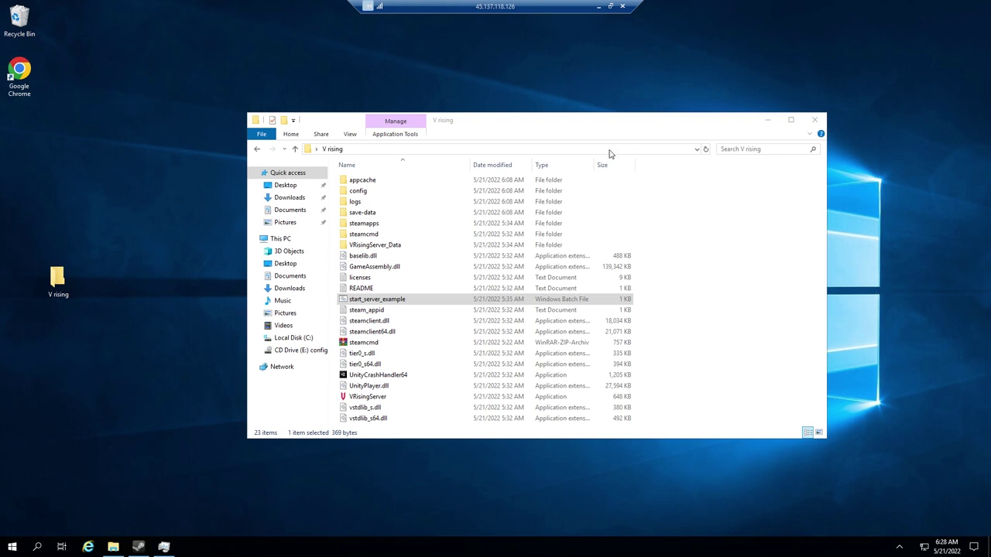
left_click(404, 300)
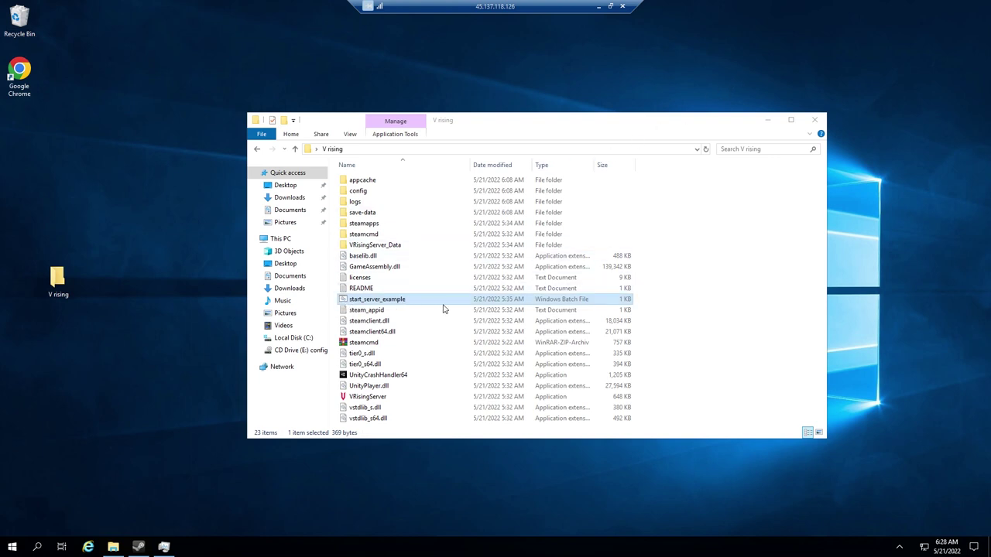
double_click(384, 304)
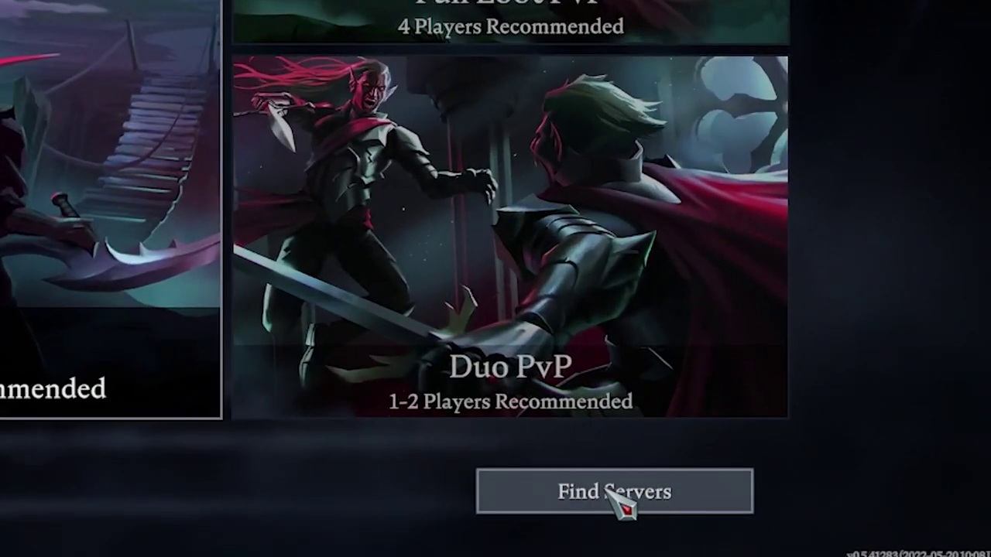
Open Find Servers to show V Rising's Join Game server browser
left_click(609, 491)
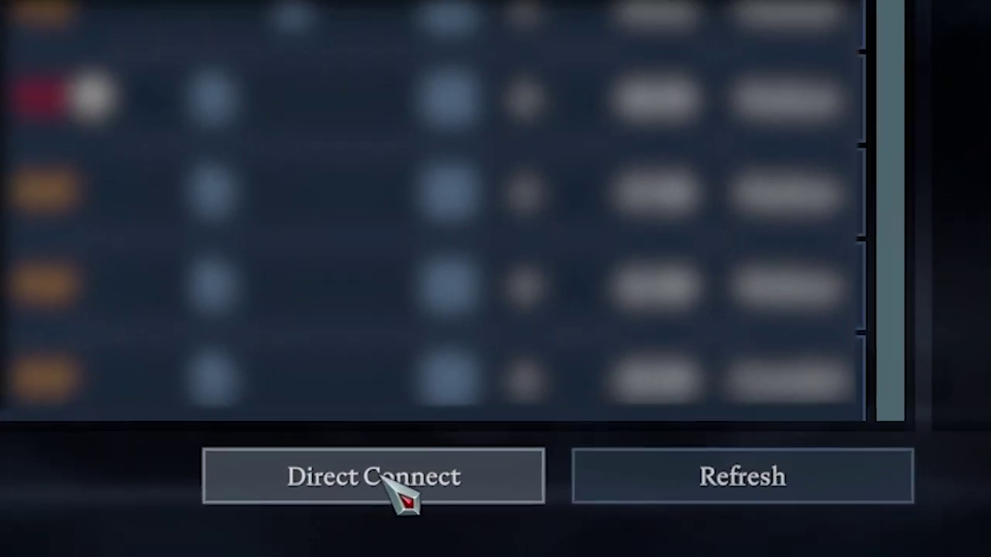
Direct-connect to the VPS at 45.137.118.126, copying the IP from the ZAP product page
left_click(377, 482)
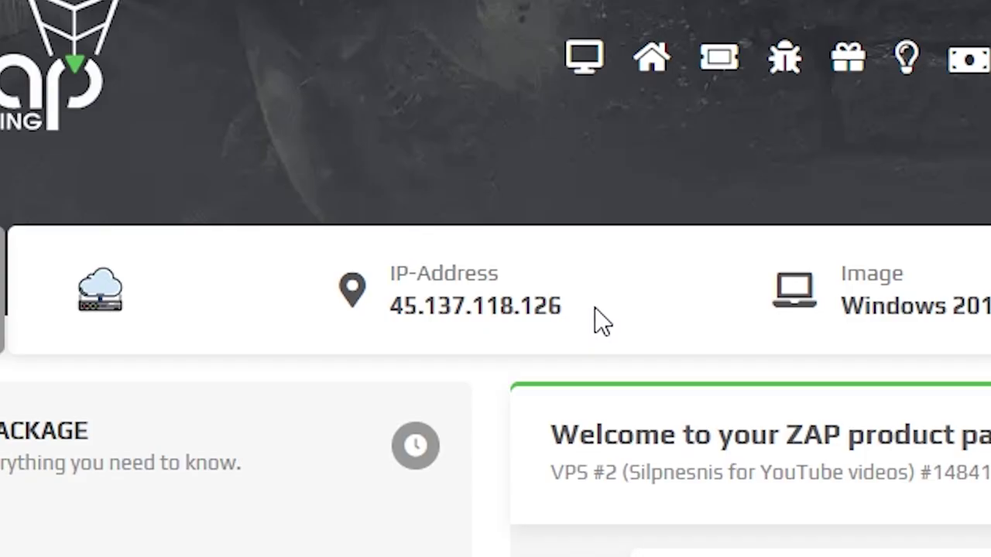
left_click_drag(596, 308, 418, 307)
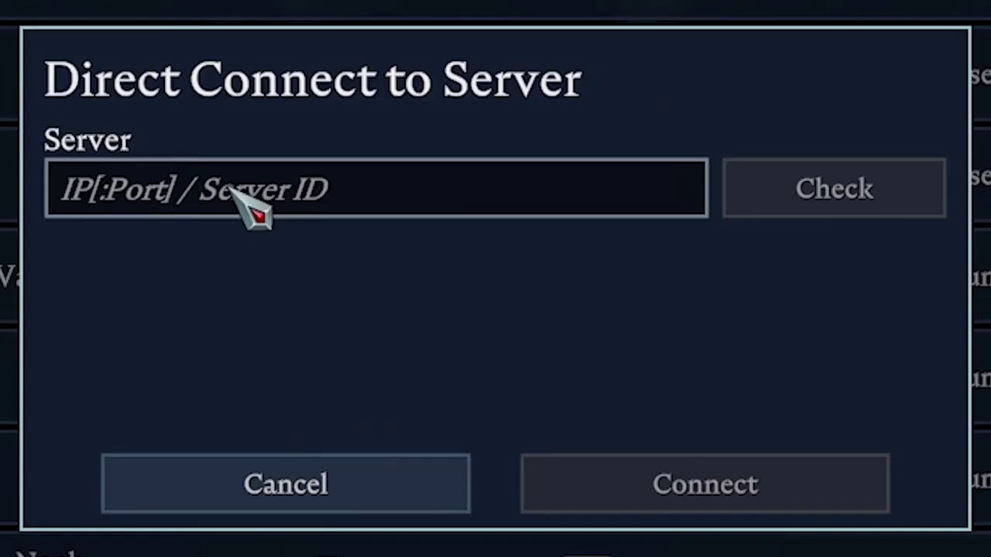
type("45.137.118.126")
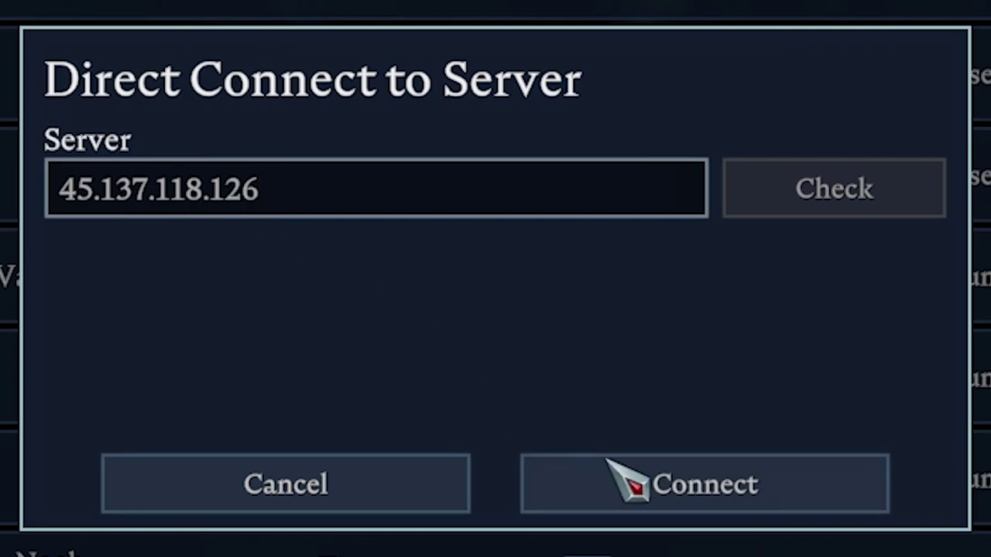
left_click(683, 475)
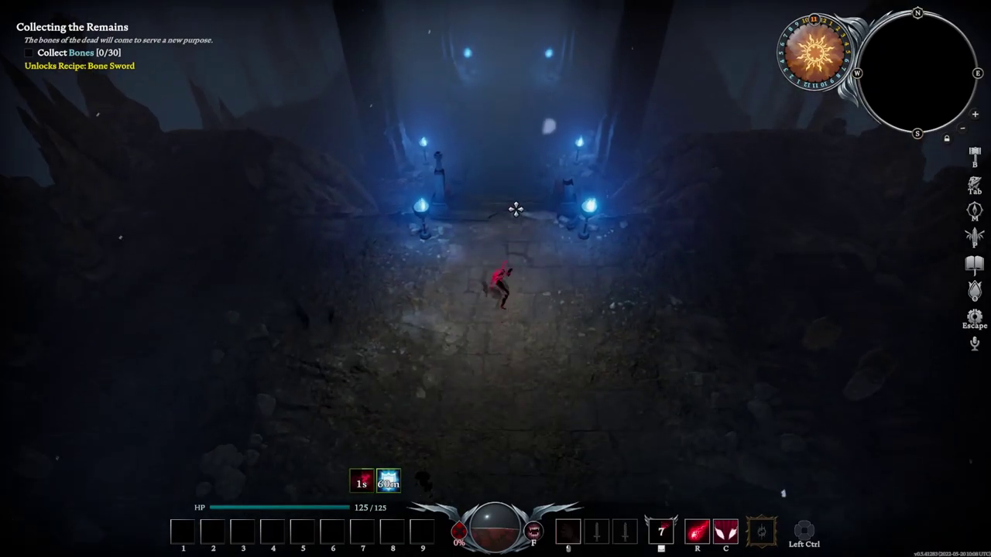
Walk the character through the corridor, then send 'Thank you for helping ZAP! <3' to support
key("w")
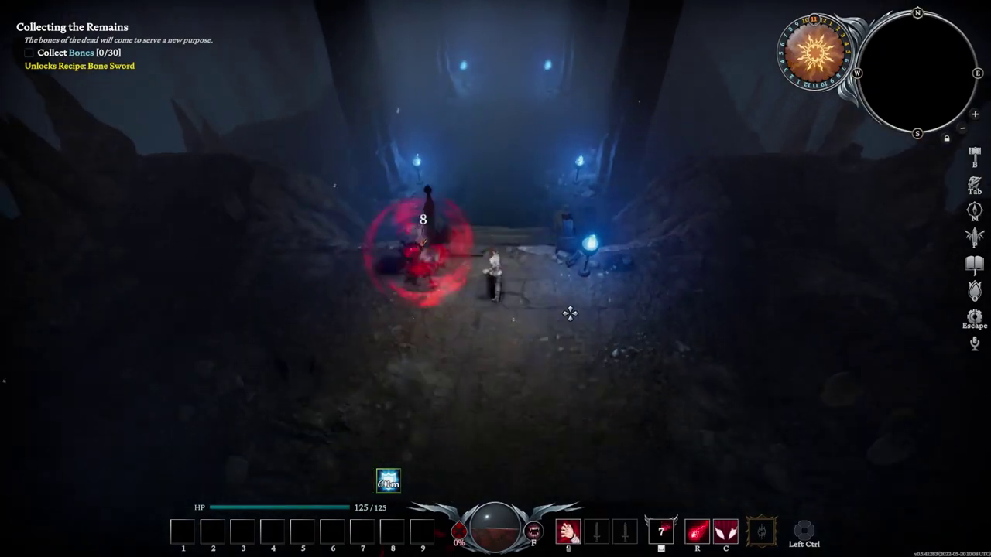
key("w")
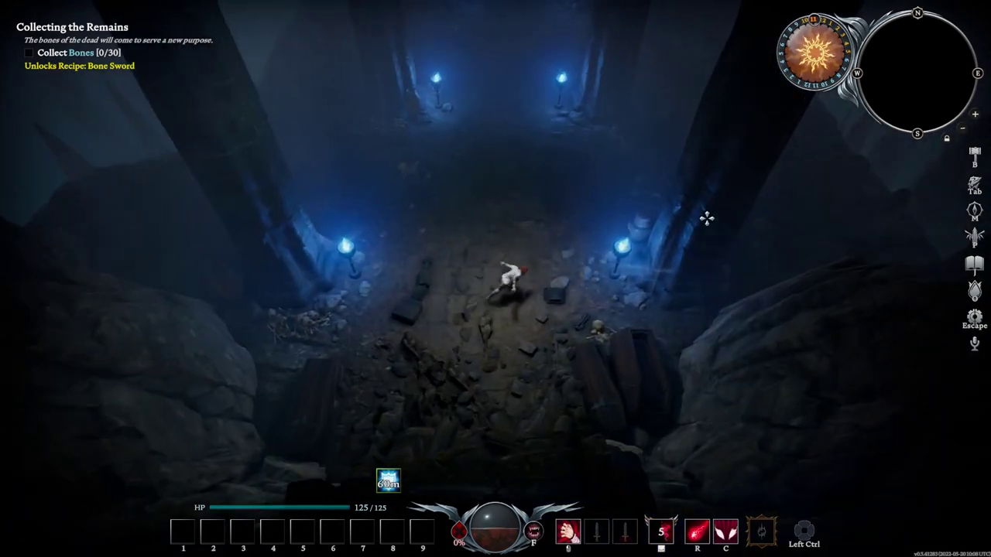
key("s")
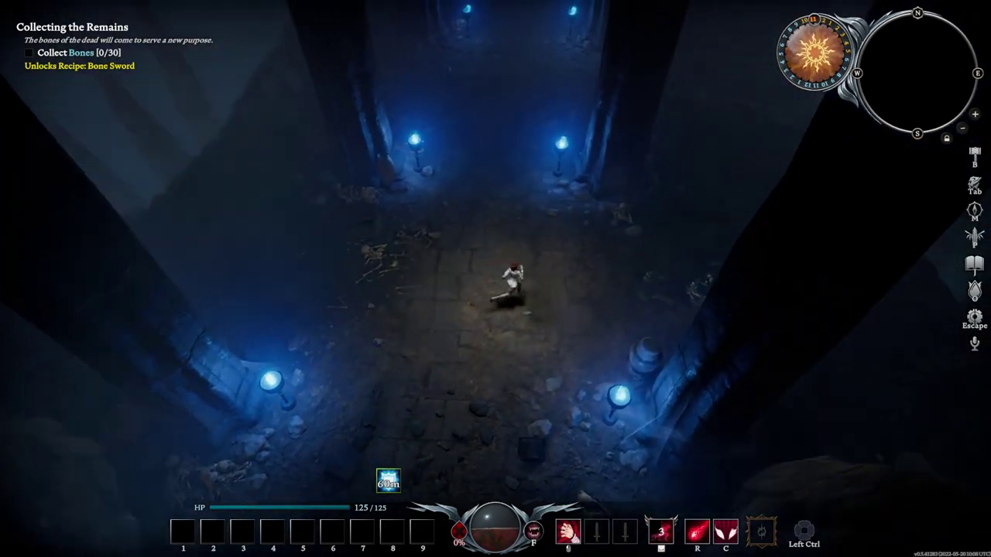
type("or helping")
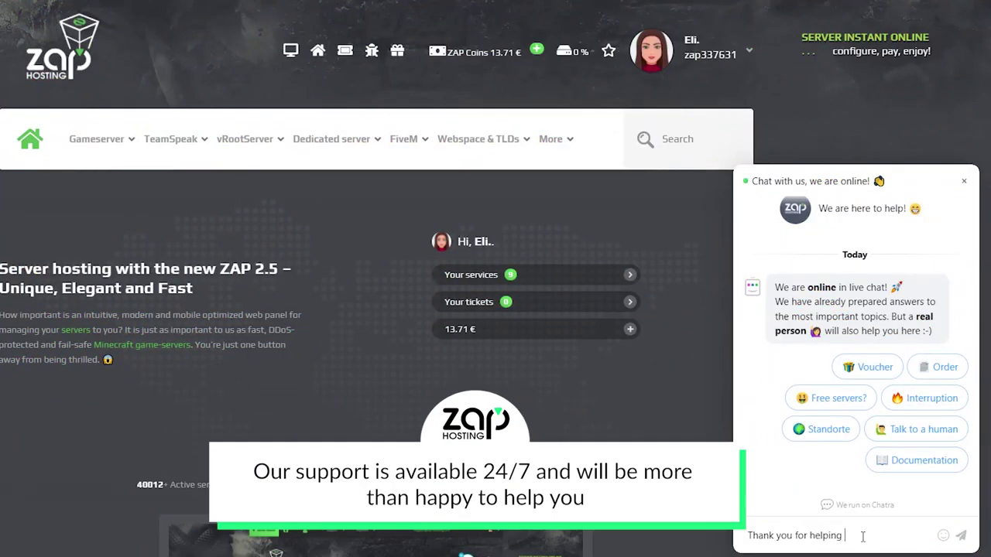
type(" ZAP <3")
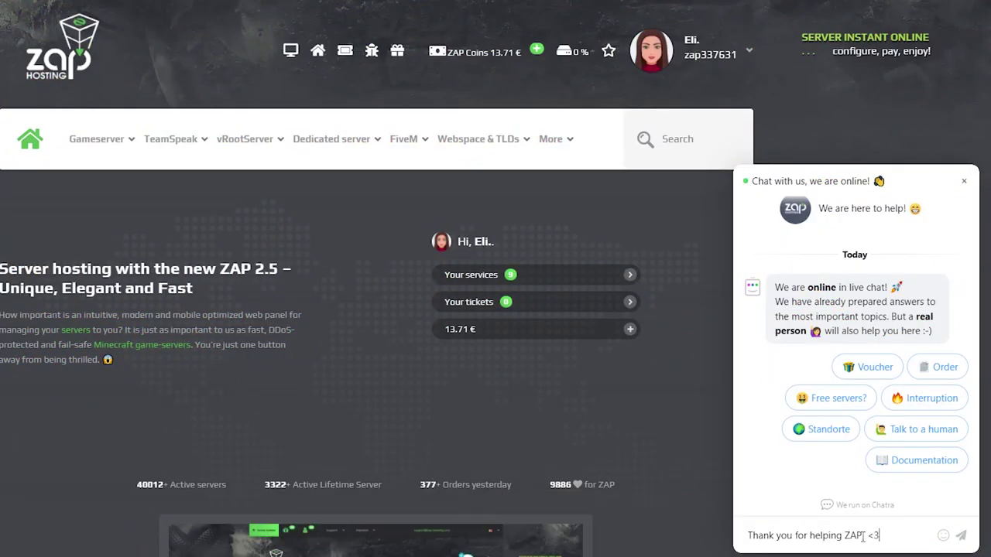
key("Return")
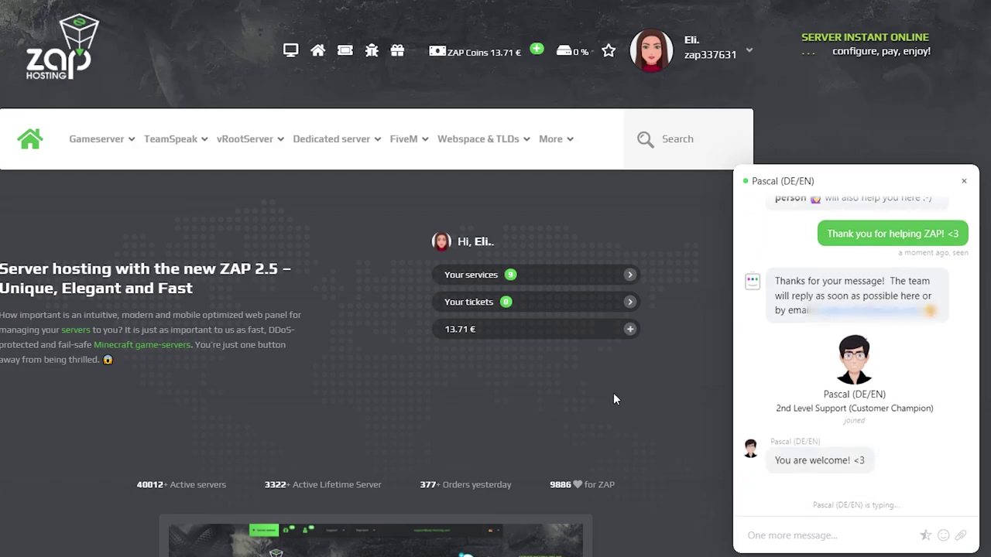